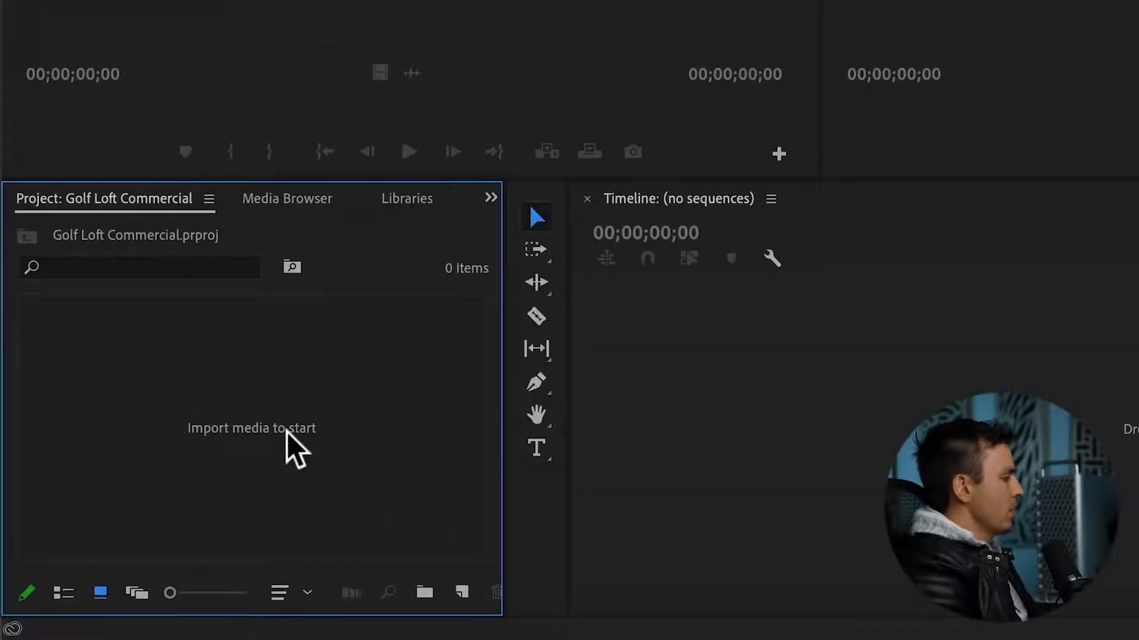
Step: Import the 1dx III, Screen Recordings and Audio folders from Production Shoot into the project
{"action": "double_click", "coordinate": [263, 425]}
{"action": "left_click", "coordinate": [473, 185]}
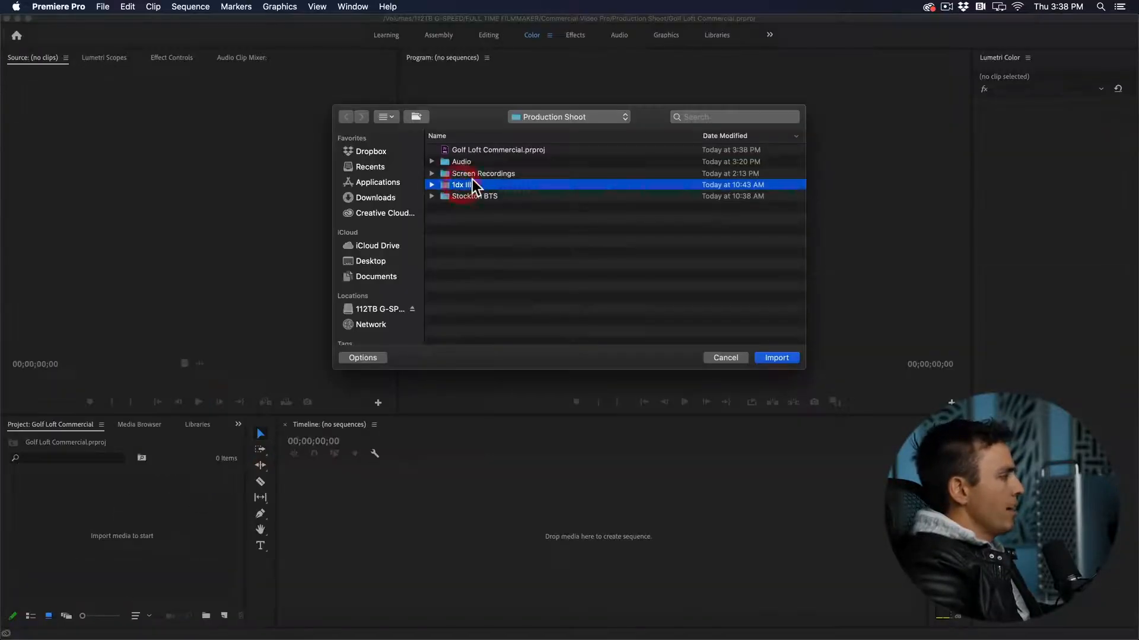
{"action": "left_click", "coordinate": [471, 173], "text": "super"}
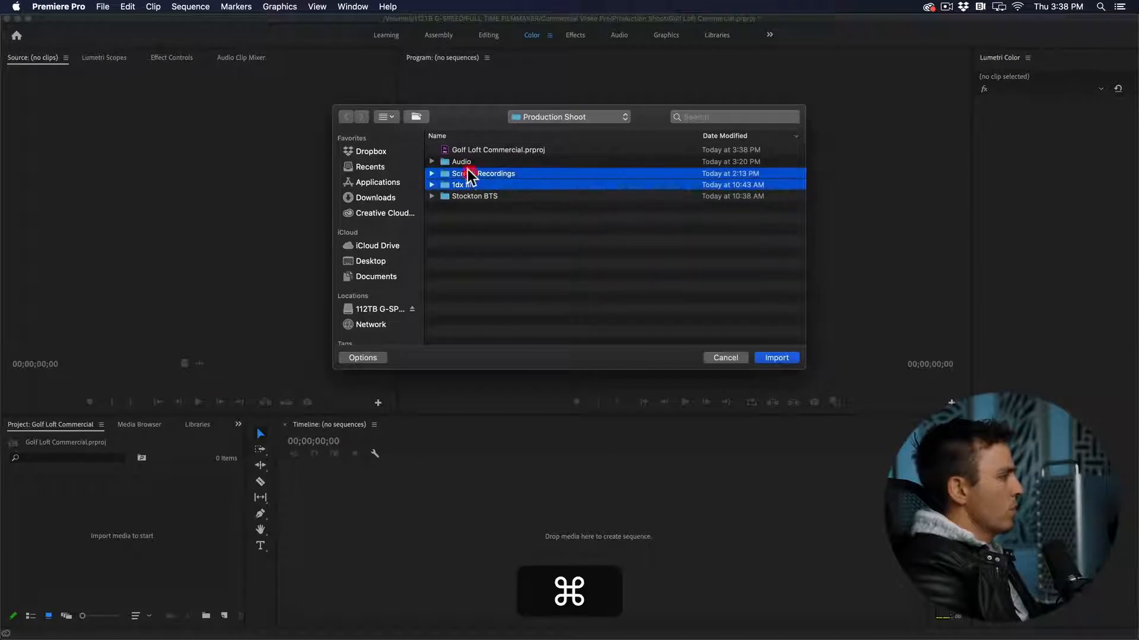
{"action": "left_click", "coordinate": [457, 162], "text": "super"}
{"action": "left_click", "coordinate": [779, 357]}
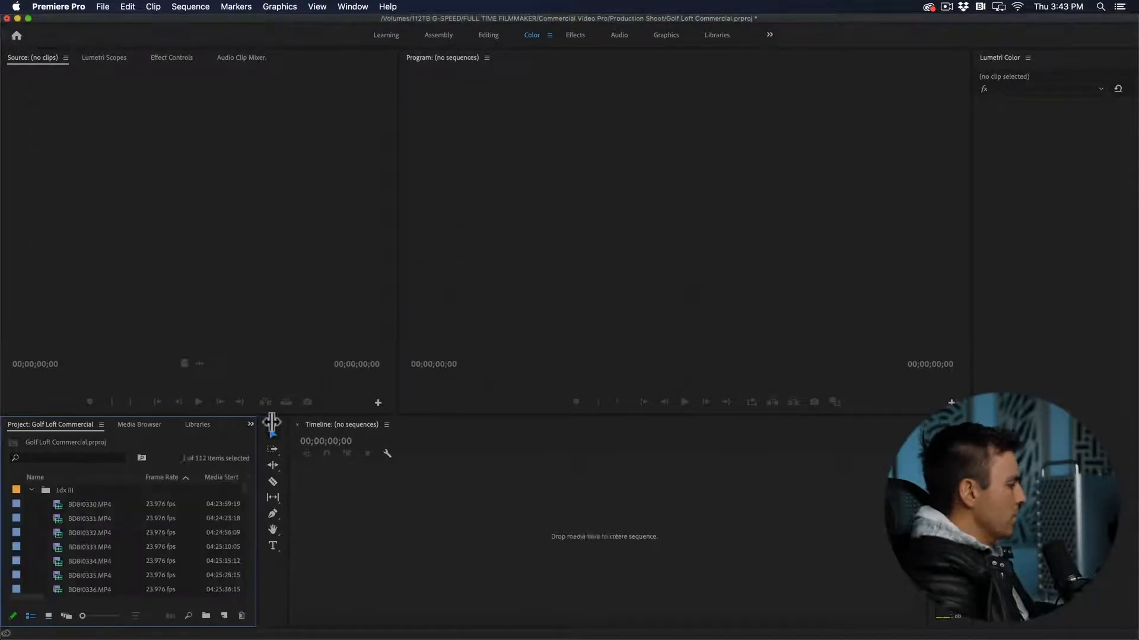
Step: Widen the Project panel and select all the 29.97 fps and 59.94 fps clips in the 1dx III bin
{"action": "left_click_drag", "start_coordinate": [272, 422], "coordinate": [372, 422]}
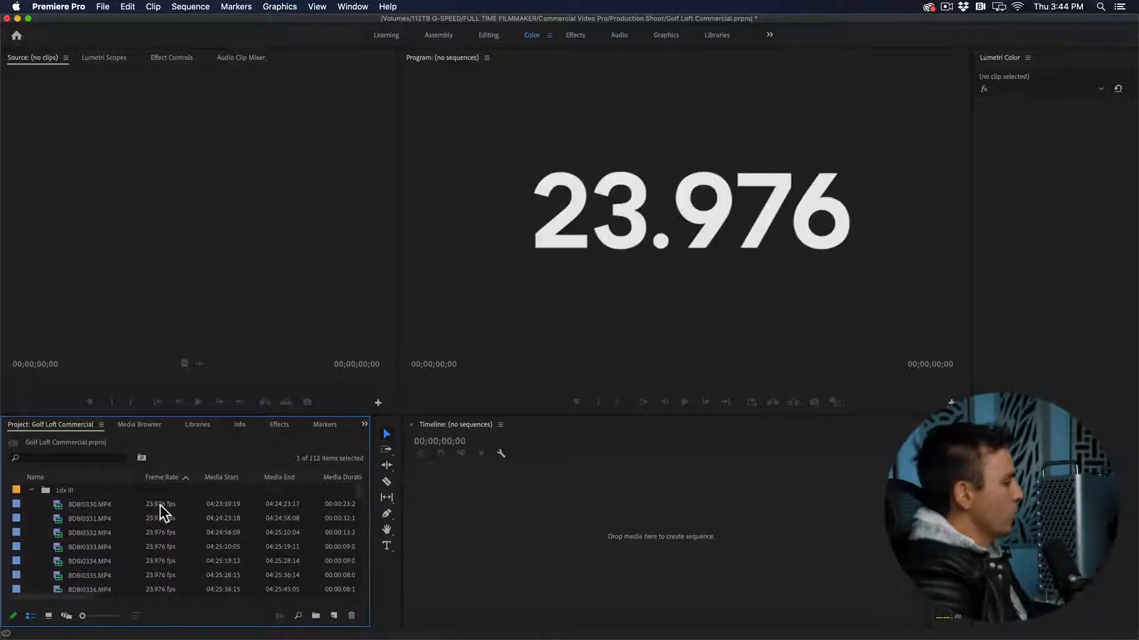
{"action": "scroll", "coordinate": [160, 522], "scroll_direction": "down", "scroll_amount": 15}
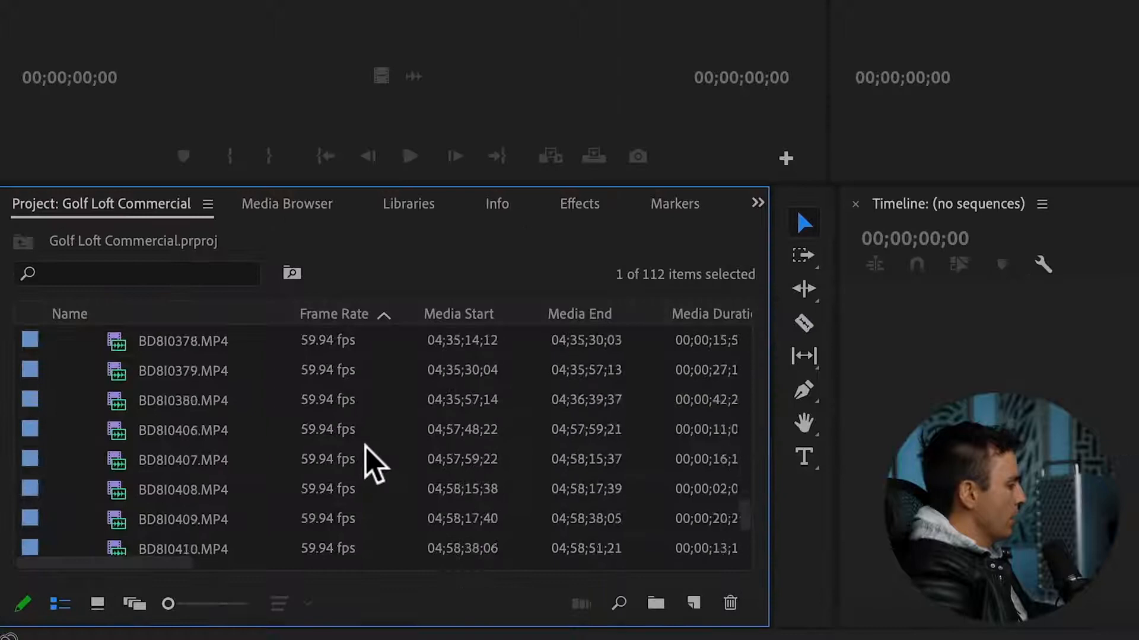
{"action": "scroll", "coordinate": [368, 463], "scroll_direction": "up", "scroll_amount": 15}
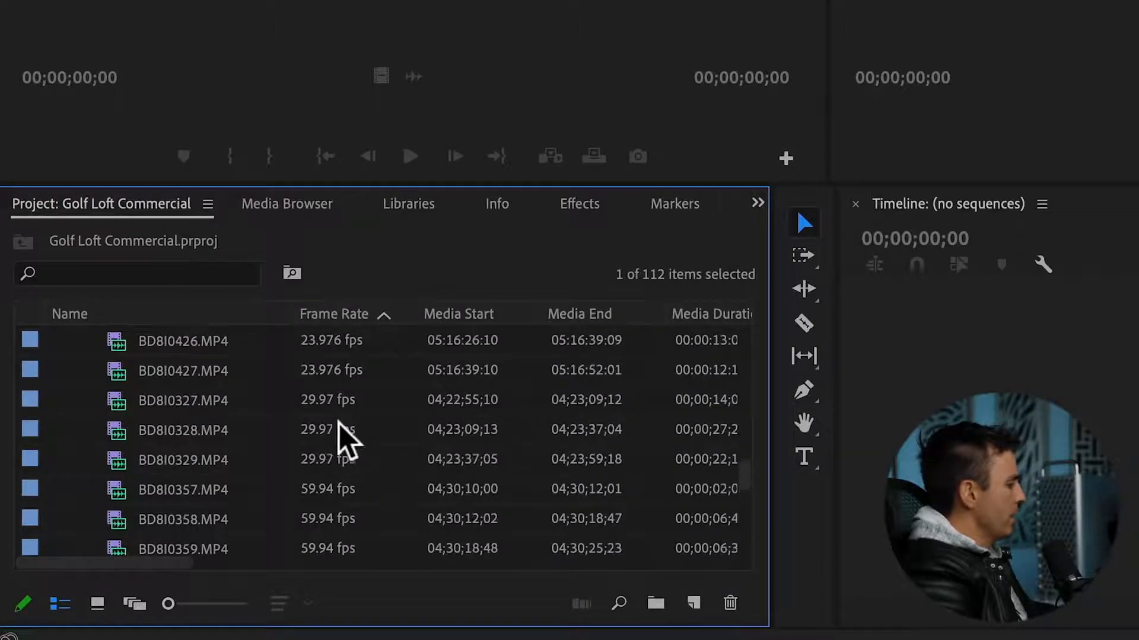
{"action": "left_click", "coordinate": [316, 402]}
{"action": "left_click", "coordinate": [314, 427]}
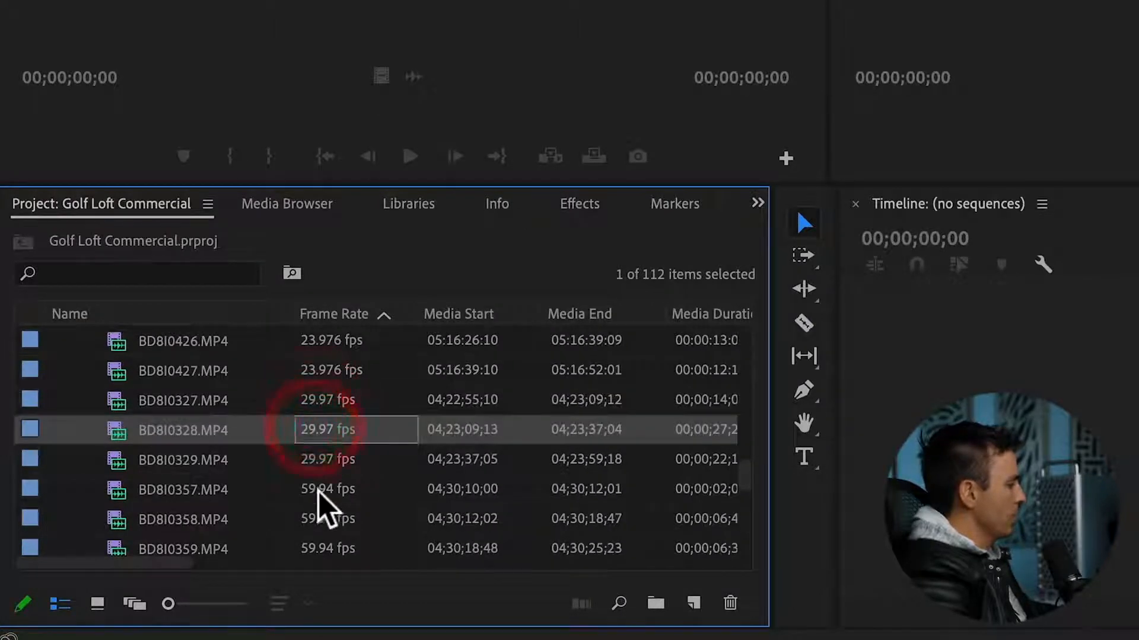
{"action": "scroll", "coordinate": [320, 495], "scroll_direction": "down", "scroll_amount": 8}
{"action": "left_click", "coordinate": [314, 490]}
{"action": "scroll", "coordinate": [318, 536], "scroll_direction": "down", "scroll_amount": 4}
{"action": "left_click", "coordinate": [315, 517]}
{"action": "scroll", "coordinate": [315, 516], "scroll_direction": "up", "scroll_amount": 1}
{"action": "scroll", "coordinate": [315, 531], "scroll_direction": "down", "scroll_amount": 2}
{"action": "scroll", "coordinate": [237, 516], "scroll_direction": "up", "scroll_amount": 1}
{"action": "left_click", "coordinate": [204, 501]}
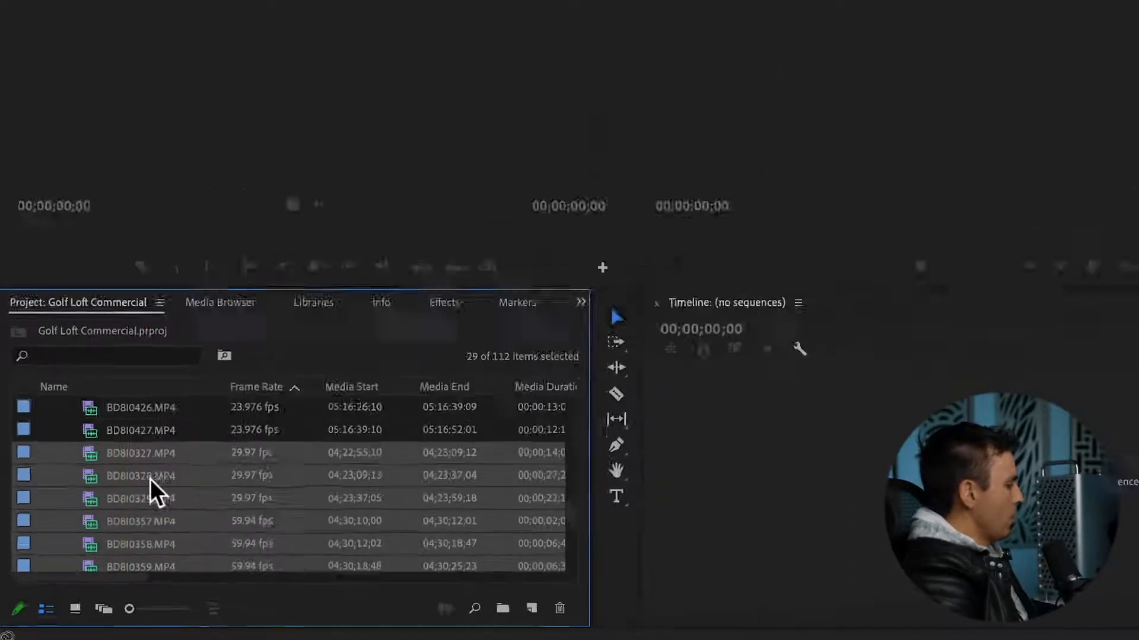
Step: Interpret the selected clips' footage at an assumed frame rate of 23.976 fps and check the clip list
{"action": "right_click", "coordinate": [146, 474]}
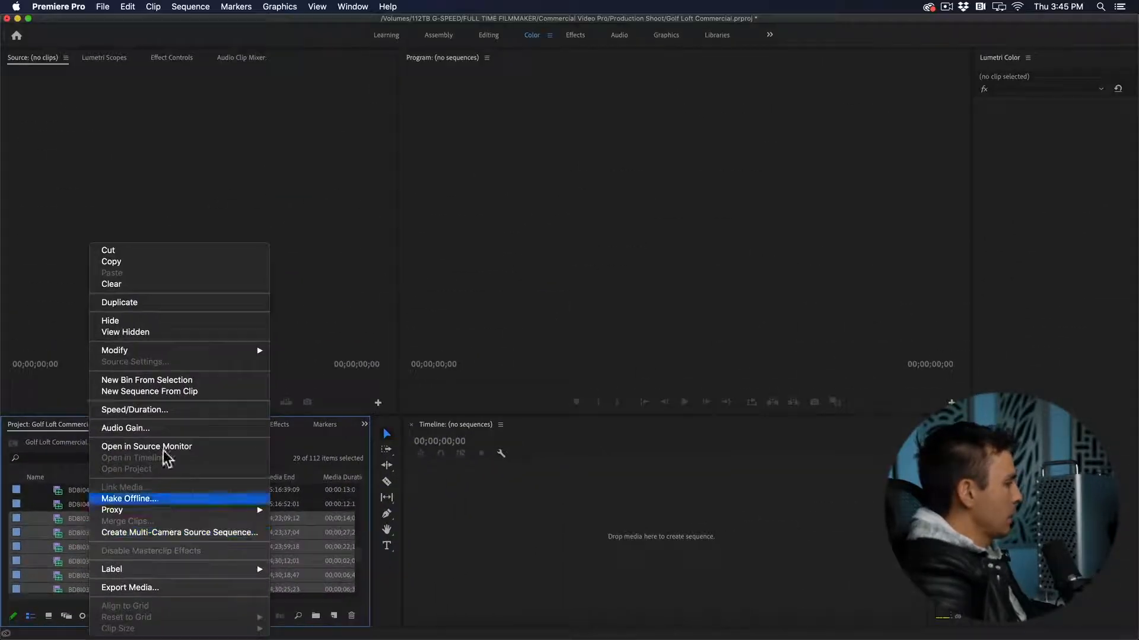
{"action": "mouse_move", "coordinate": [320, 185]}
{"action": "left_click", "coordinate": [287, 362]}
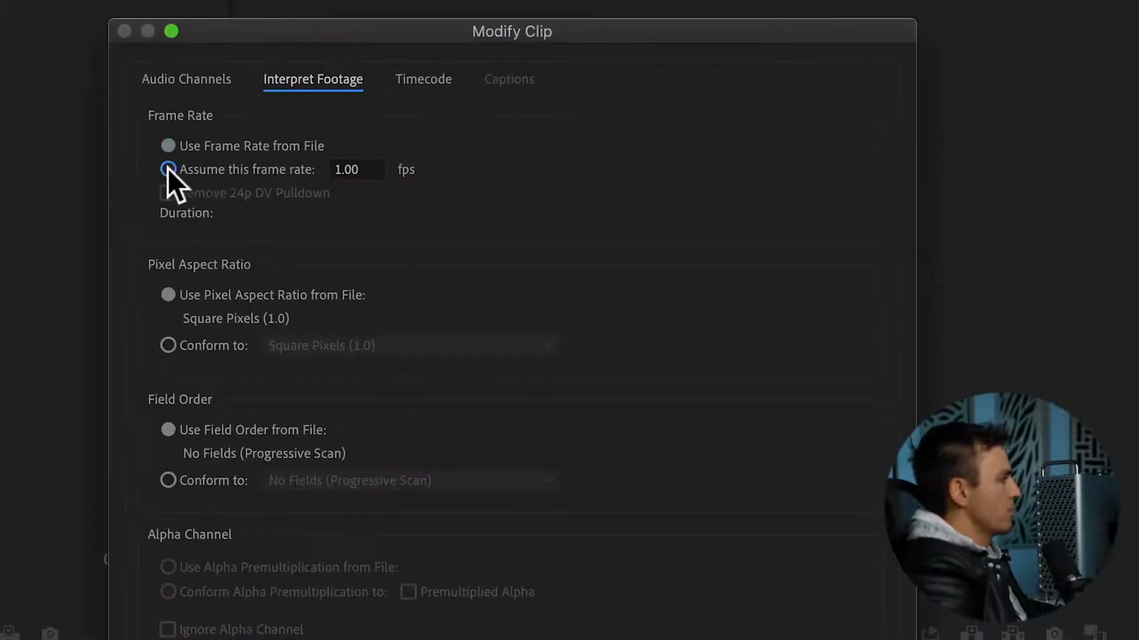
{"action": "left_click", "coordinate": [168, 169]}
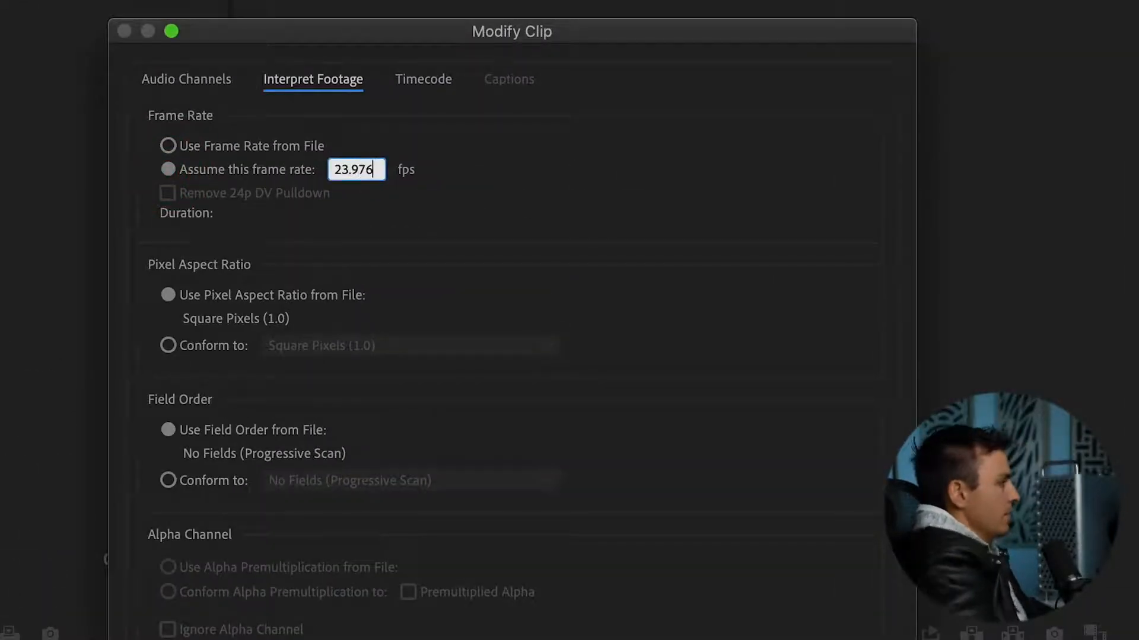
{"action": "type", "text": "23.976"}
{"action": "key", "text": "Return"}
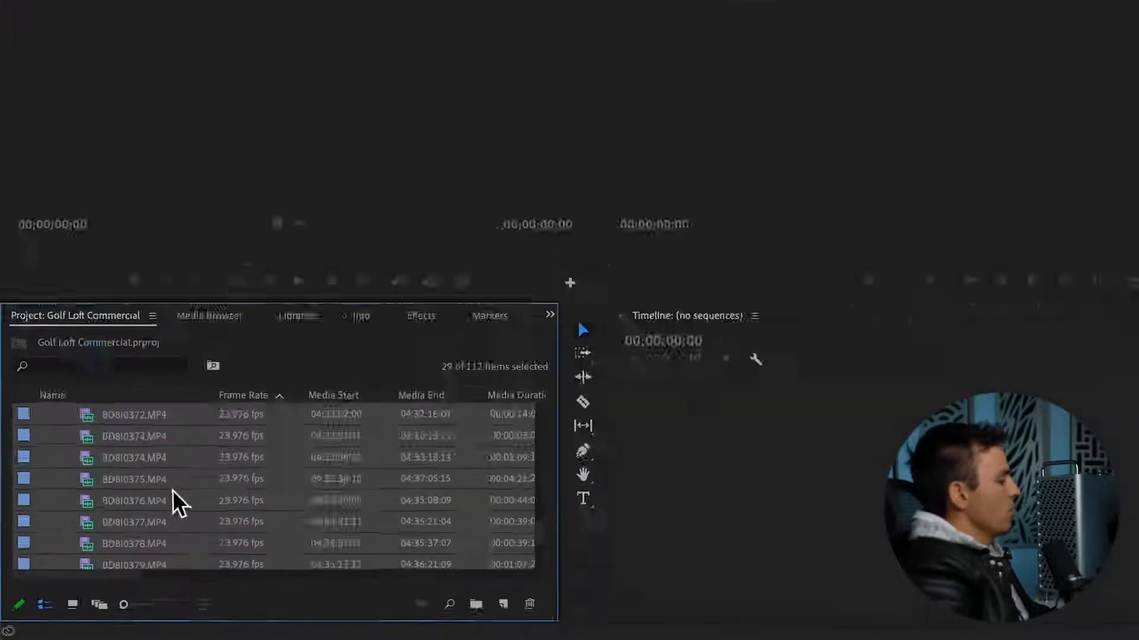
{"action": "scroll", "coordinate": [118, 548], "scroll_direction": "down", "scroll_amount": 10}
{"action": "scroll", "coordinate": [230, 441], "scroll_direction": "up", "scroll_amount": 10}
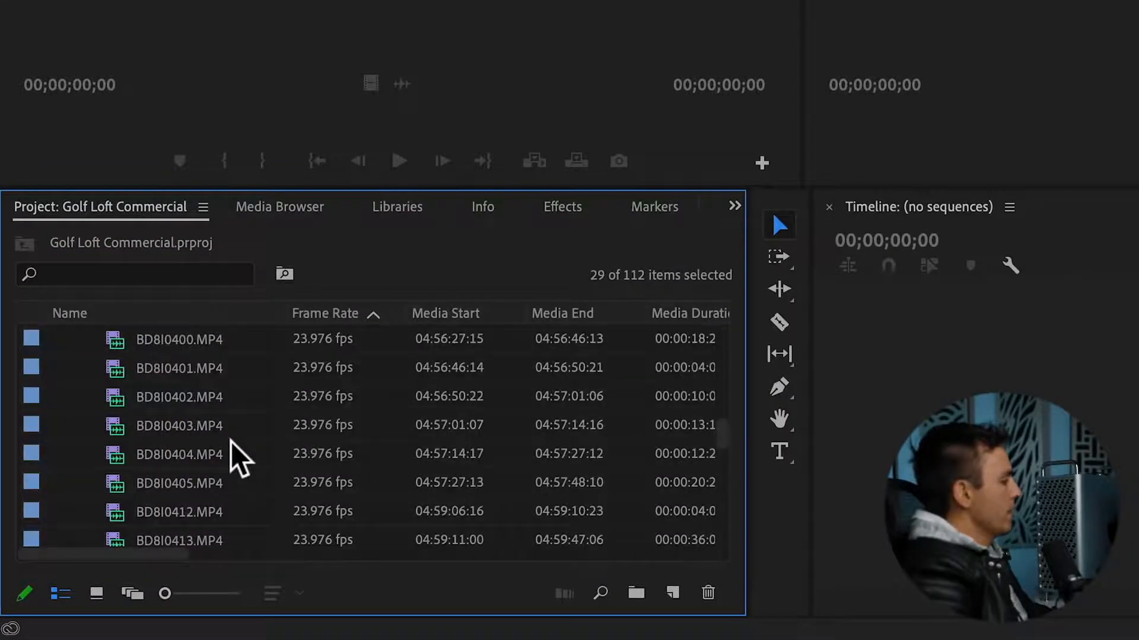
{"action": "left_click", "coordinate": [207, 396]}
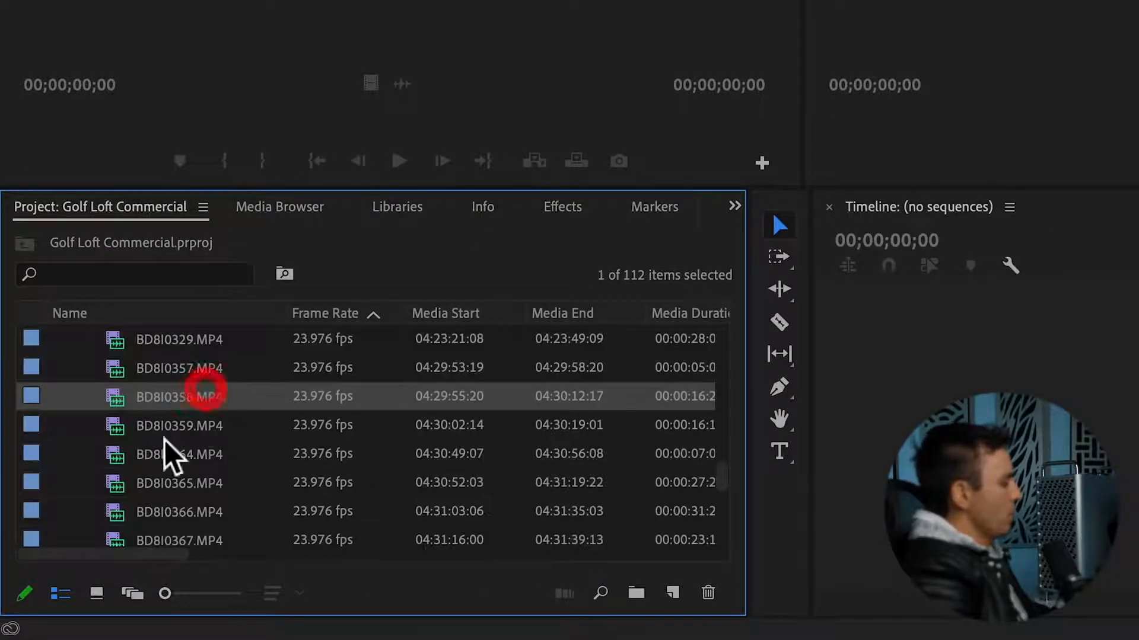
{"action": "scroll", "coordinate": [254, 443], "scroll_direction": "up", "scroll_amount": 2}
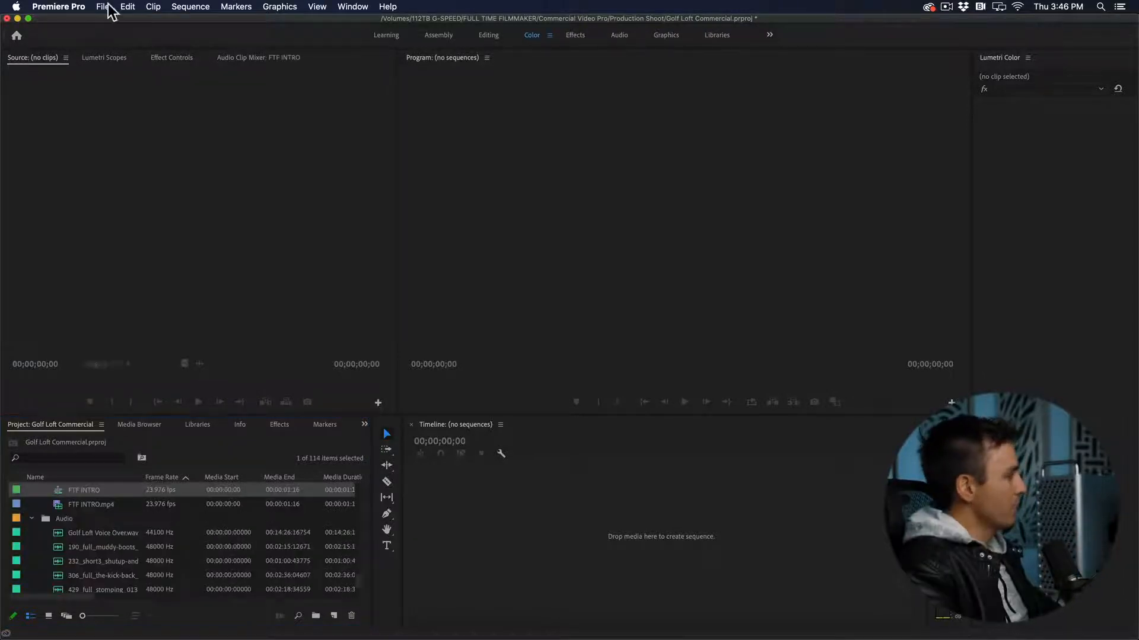
Step: Start a new sequence based on the ARRI 1080p 23.976 preset
{"action": "left_click", "coordinate": [102, 6]}
{"action": "mouse_move", "coordinate": [113, 21]}
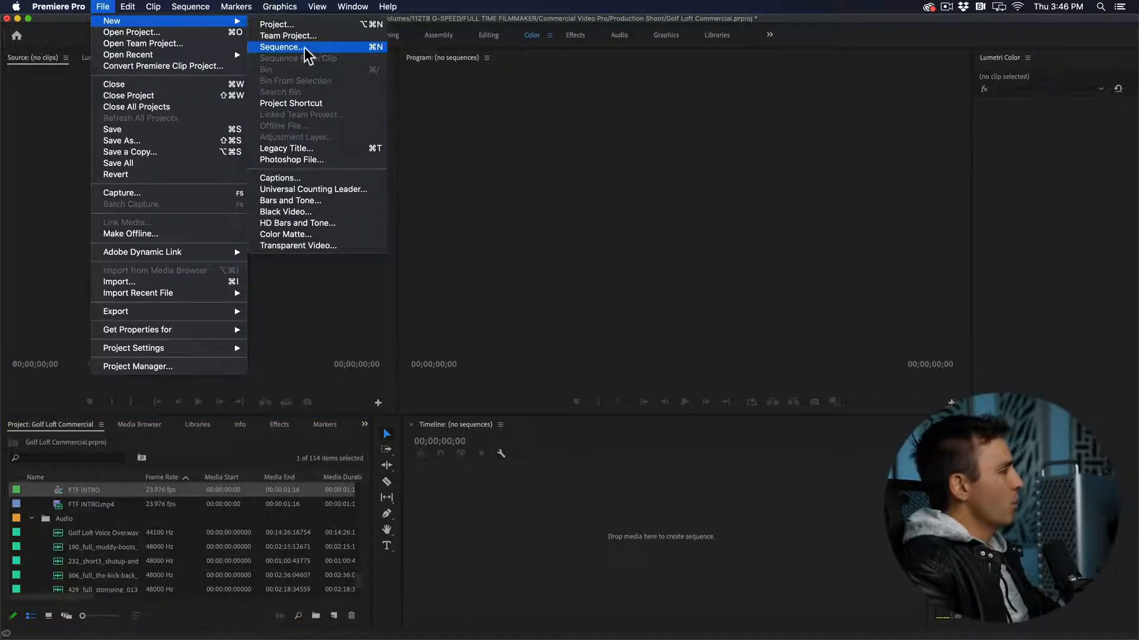
{"action": "left_click", "coordinate": [304, 47]}
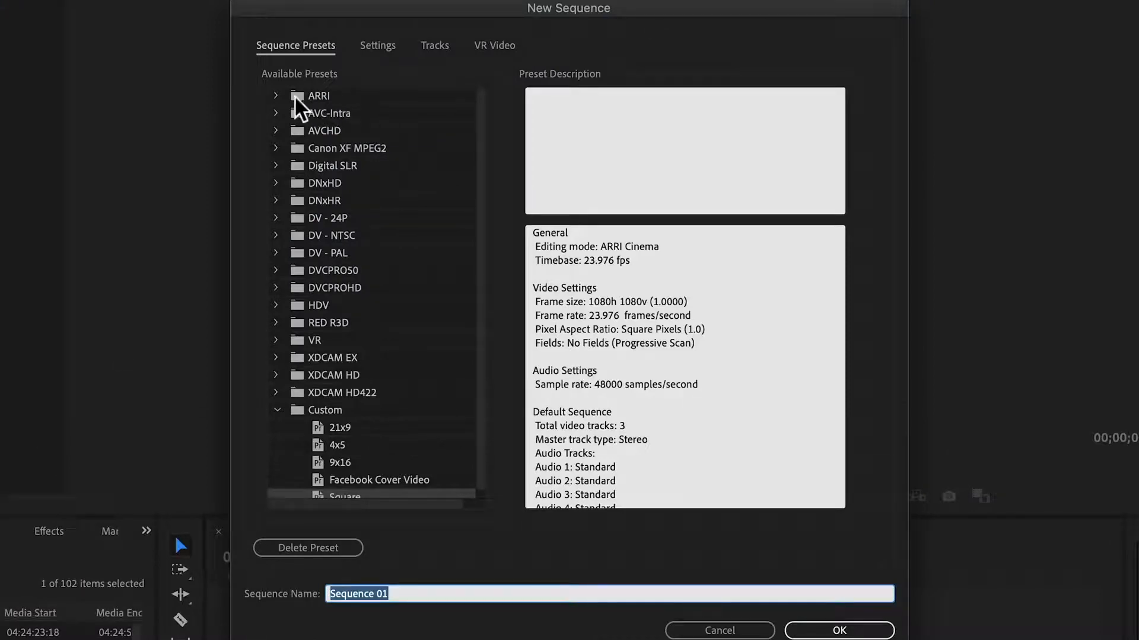
{"action": "left_click", "coordinate": [275, 95]}
{"action": "left_click", "coordinate": [298, 112]}
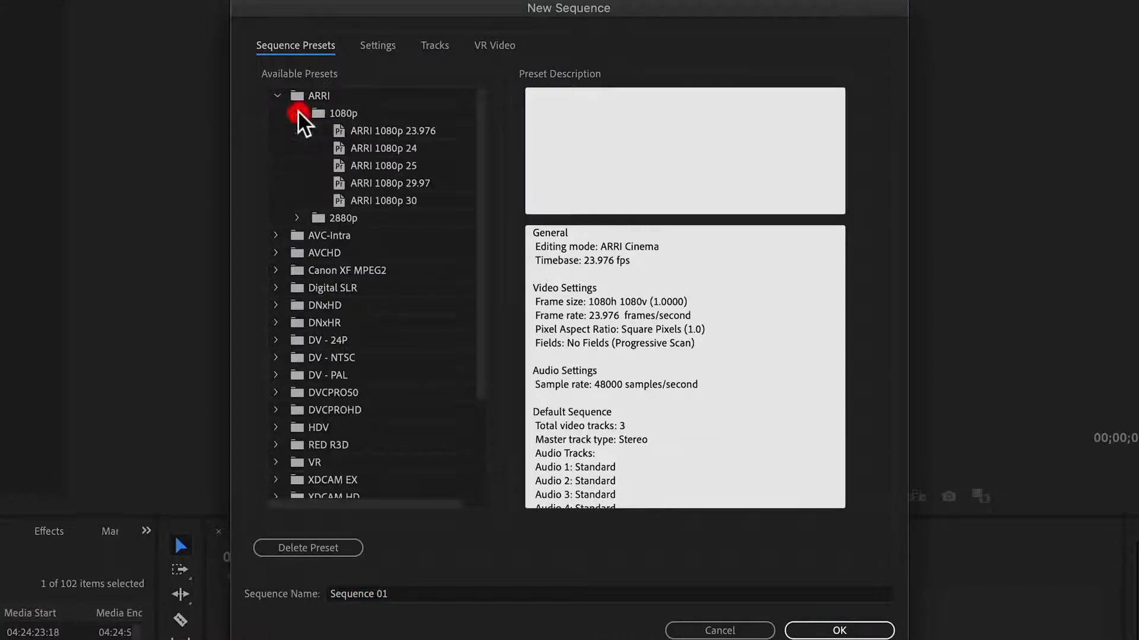
{"action": "left_click", "coordinate": [390, 130]}
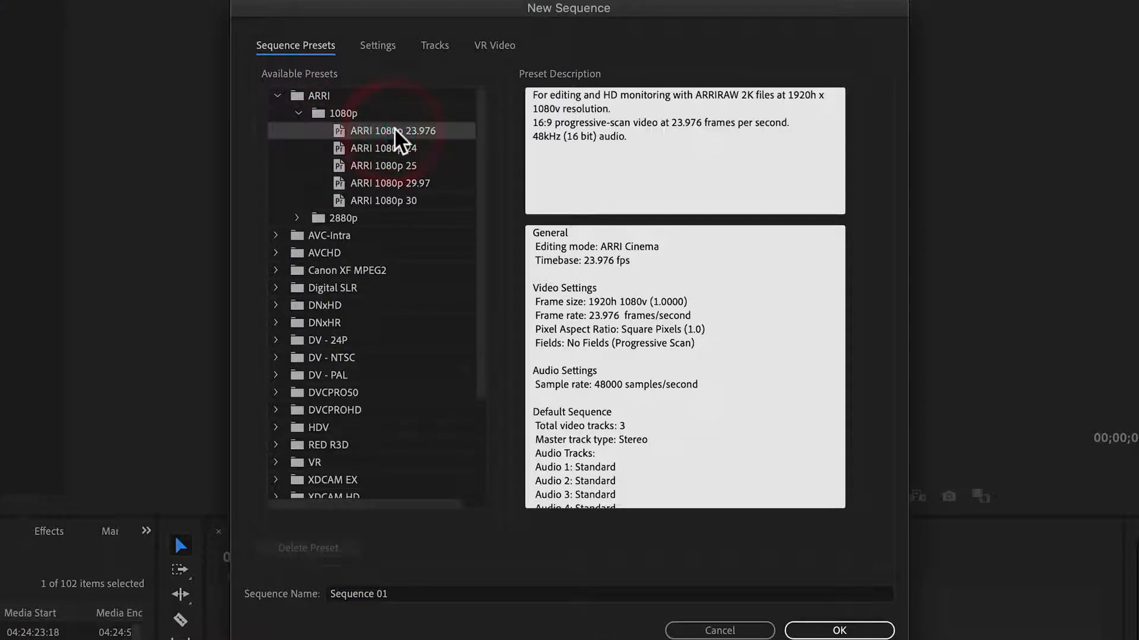
Step: Set the new sequence's frame size to 3840 horizontal by 2160 vertical
{"action": "left_click", "coordinate": [378, 43]}
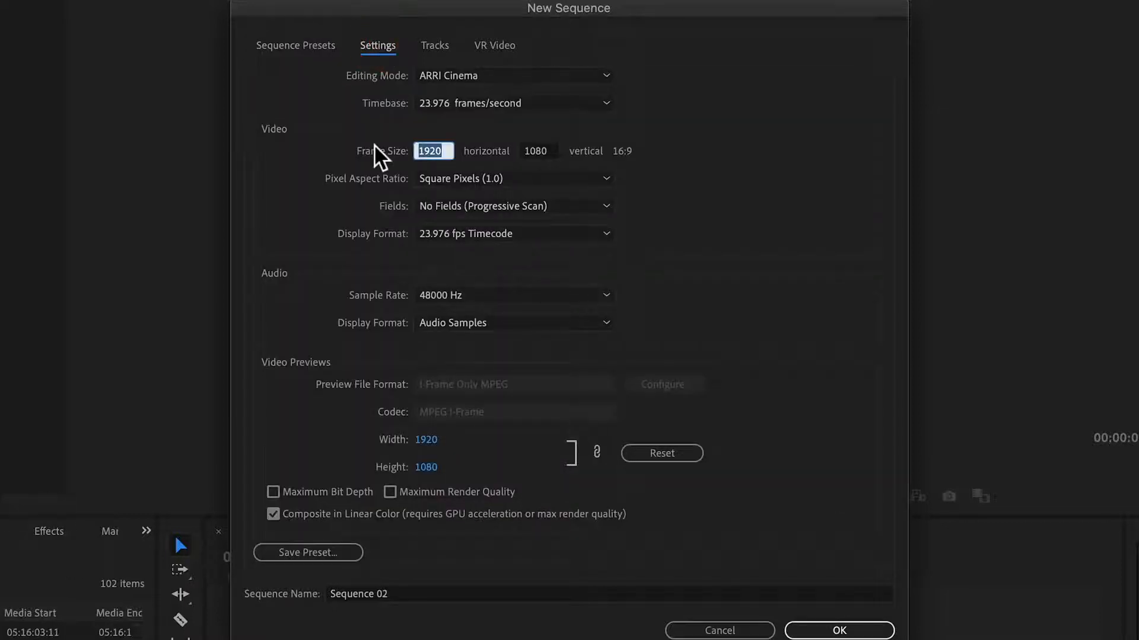
{"action": "type", "text": "3840"}
{"action": "key", "text": "Tab"}
{"action": "type", "text": "2160"}
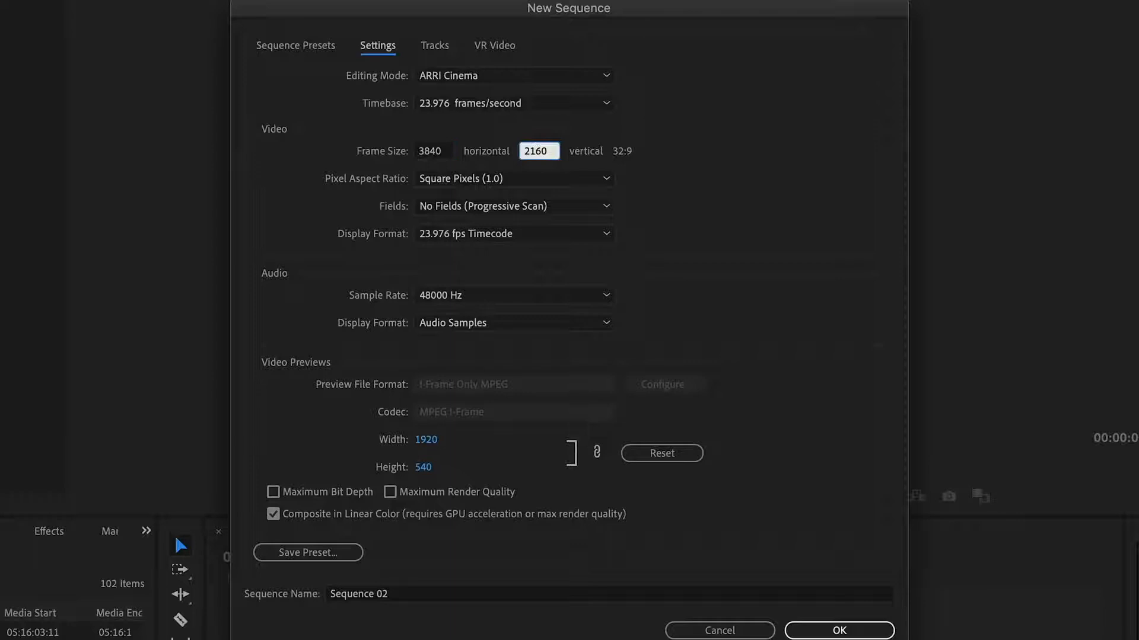
{"action": "key", "text": "Tab"}
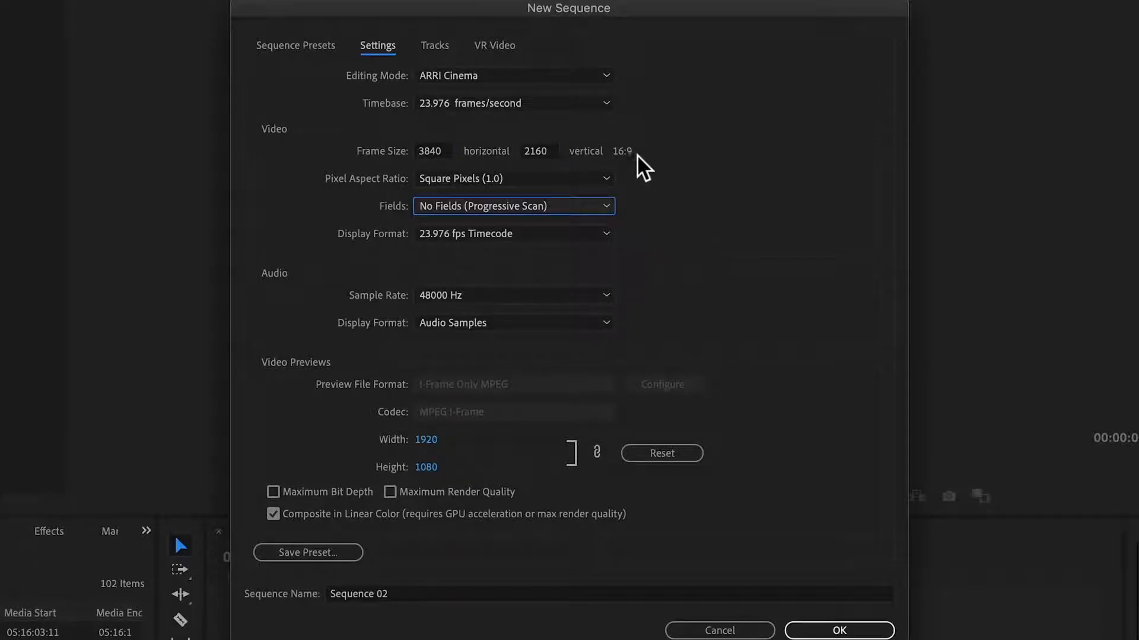
Step: Name the sequence Golf Loft Commercial and create it
{"action": "left_click", "coordinate": [471, 593]}
{"action": "type", "text": "Golf Loft Commercial"}
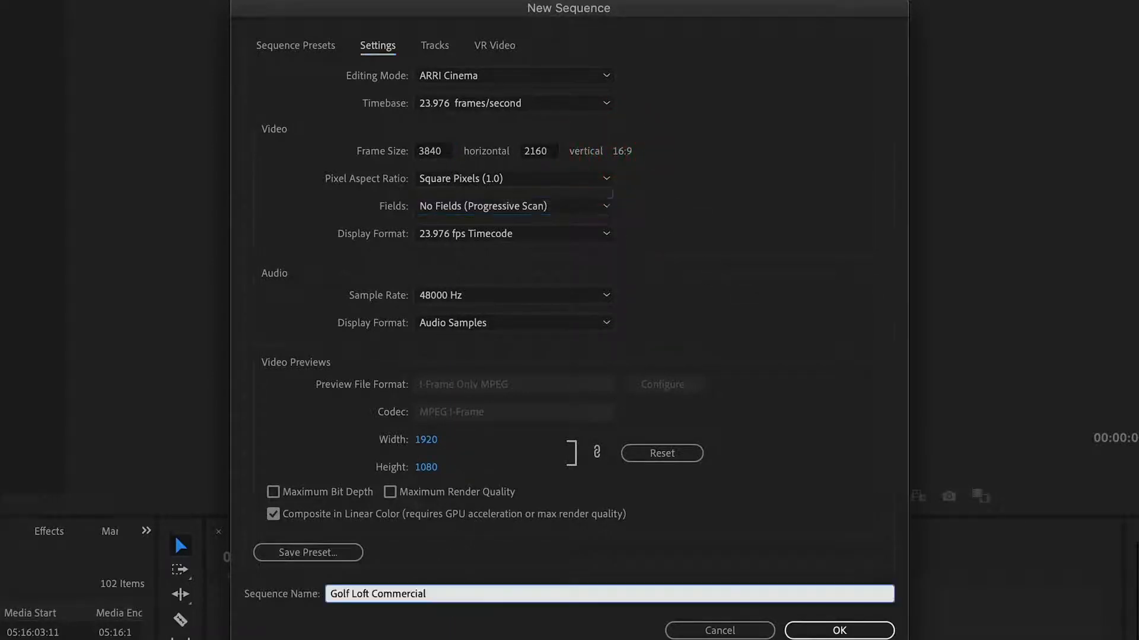
{"action": "left_click", "coordinate": [839, 630]}
Step: Place the footage clips at the start of the Golf Loft Commercial timeline and move the playhead to the sequence's end
{"action": "left_click", "coordinate": [89, 551]}
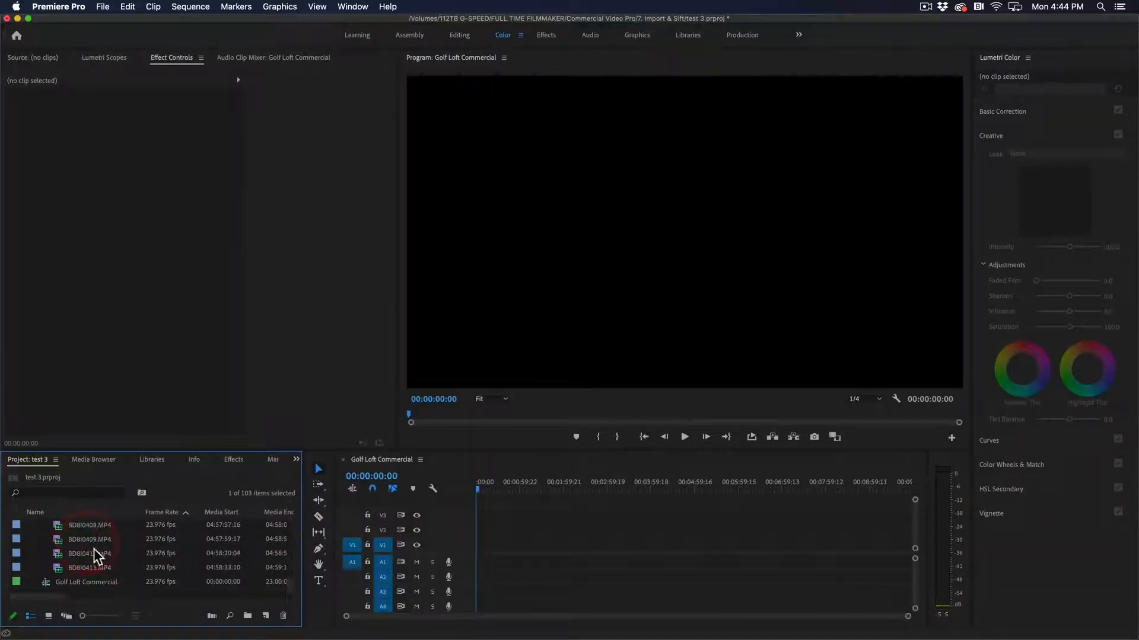
{"action": "left_click_drag", "start_coordinate": [233, 533], "coordinate": [460, 556]}
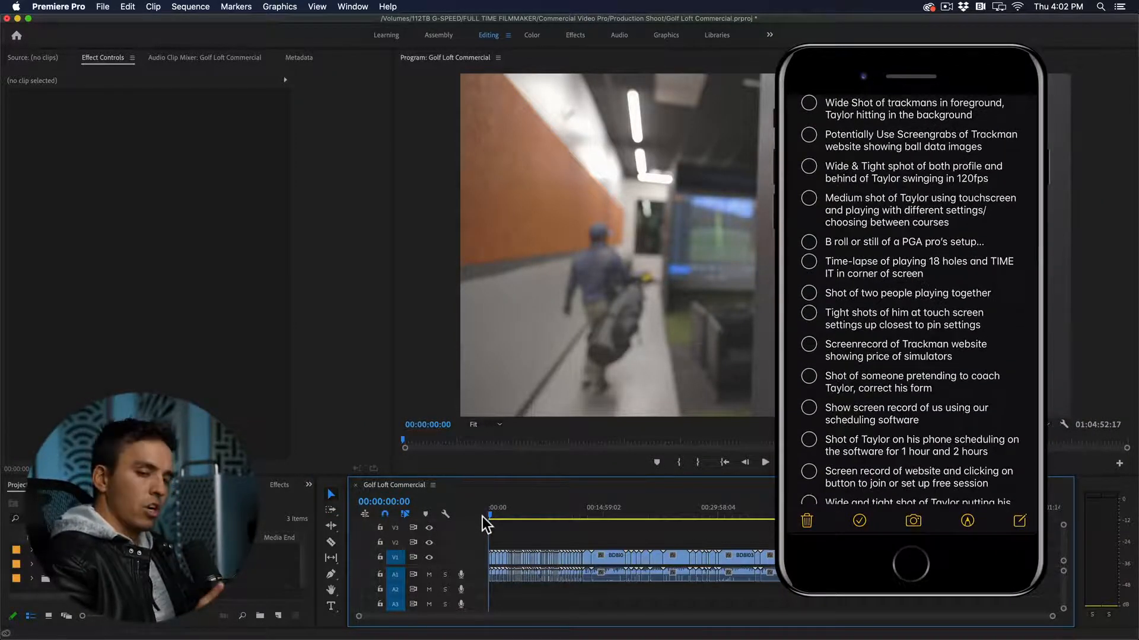
{"action": "key", "text": "End"}
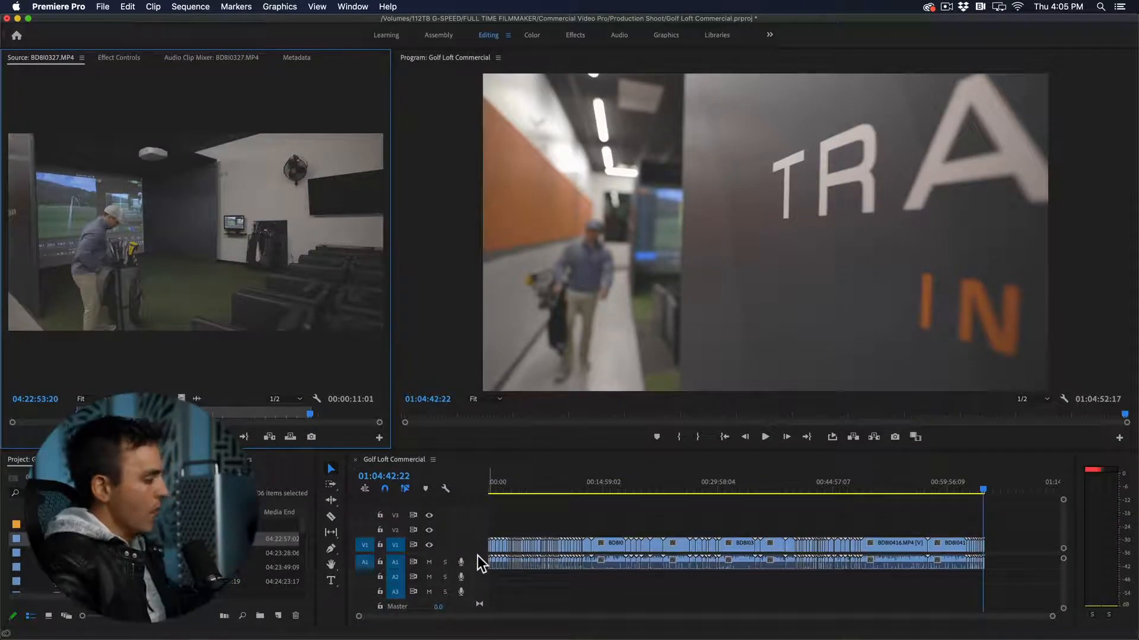
Step: Return to the sequence start, magnify the first clips in the timeline and scrub through the opening of BD8I0327.MP4
{"action": "left_click", "coordinate": [495, 540]}
{"action": "key", "text": "Home"}
{"action": "key", "text": "="}
{"action": "key", "text": "="}
{"action": "key", "text": "="}
{"action": "key", "text": "="}
{"action": "key", "text": "="}
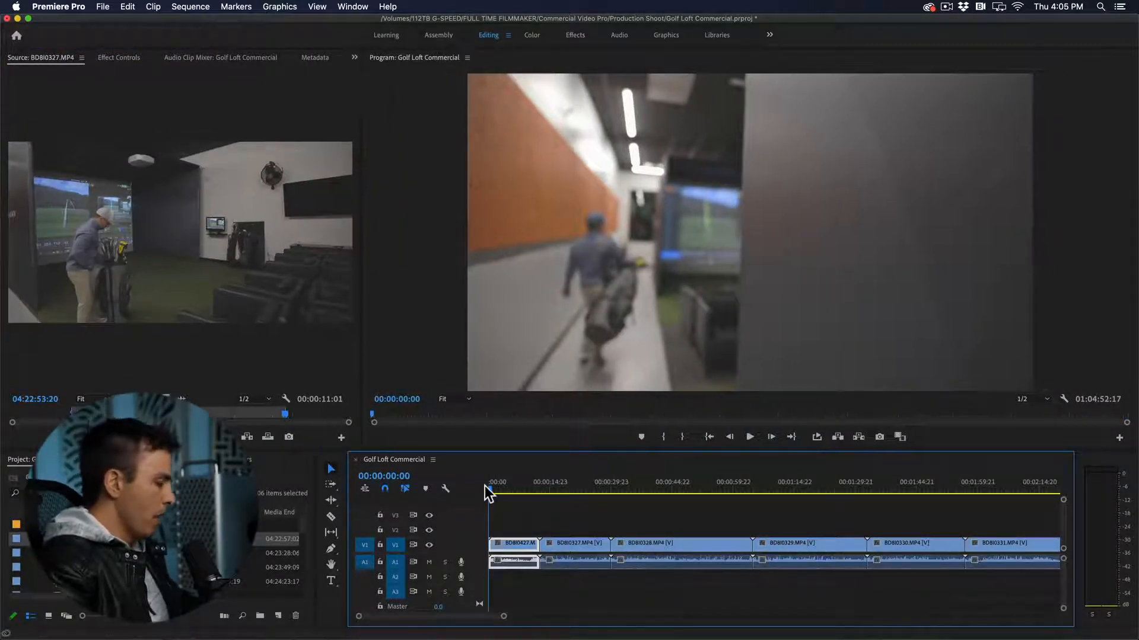
{"action": "key", "text": "="}
{"action": "key", "text": "="}
{"action": "key", "text": "="}
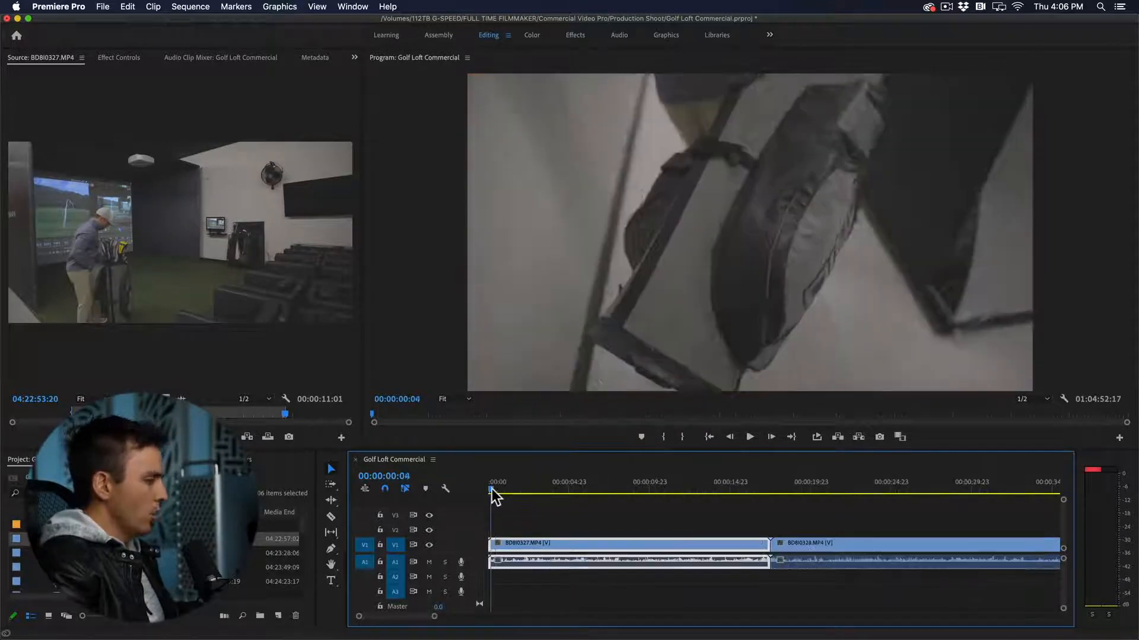
{"action": "left_click", "coordinate": [507, 491]}
{"action": "left_click_drag", "start_coordinate": [509, 492], "coordinate": [569, 498]}
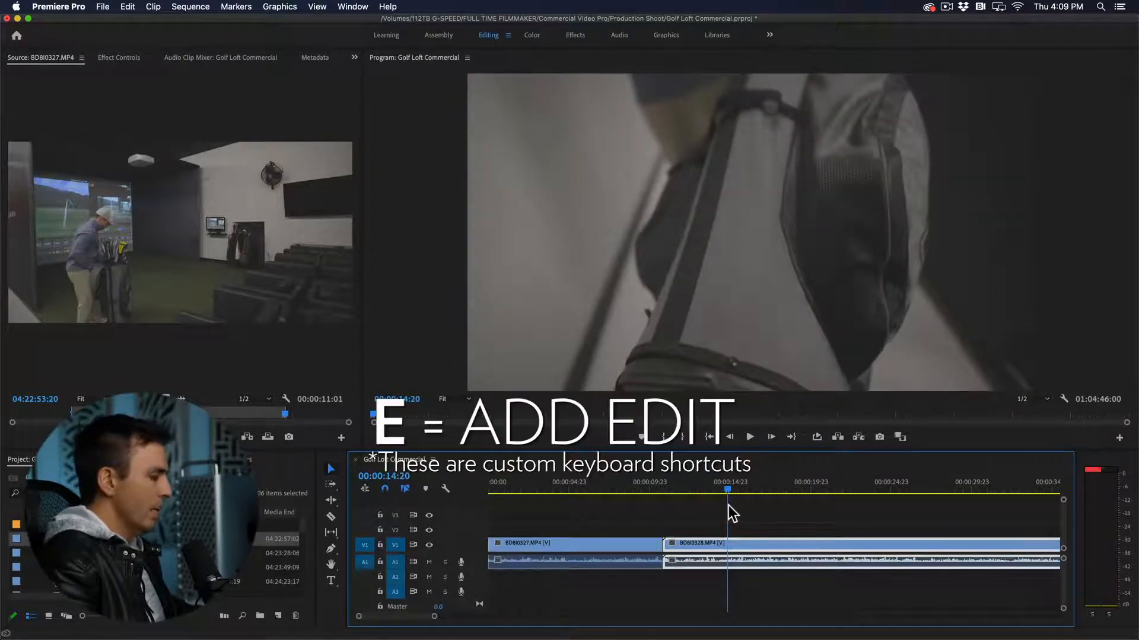
Step: Cut BD8I0328.MP4 at 00:00:14:20, ripple delete its beginning, and cut again at 00:00:21:05 to ripple delete the rest
{"action": "key", "text": "e"}
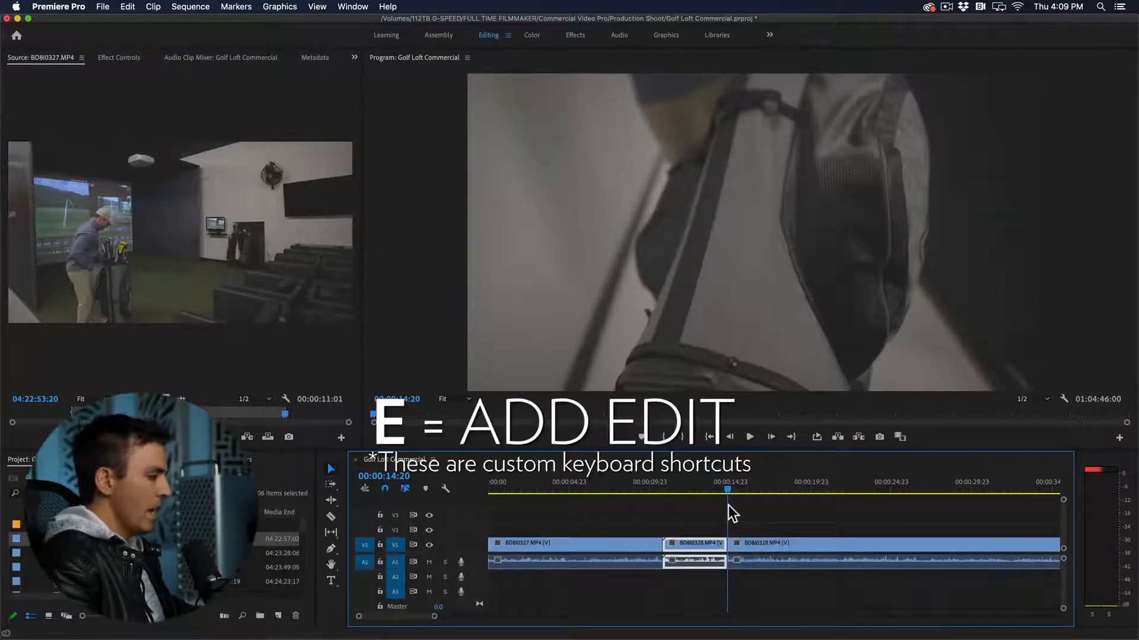
{"action": "key", "text": "f"}
{"action": "left_click_drag", "start_coordinate": [743, 500], "coordinate": [830, 492]}
{"action": "scroll", "coordinate": [707, 543], "scroll_direction": "down", "scroll_amount": 3}
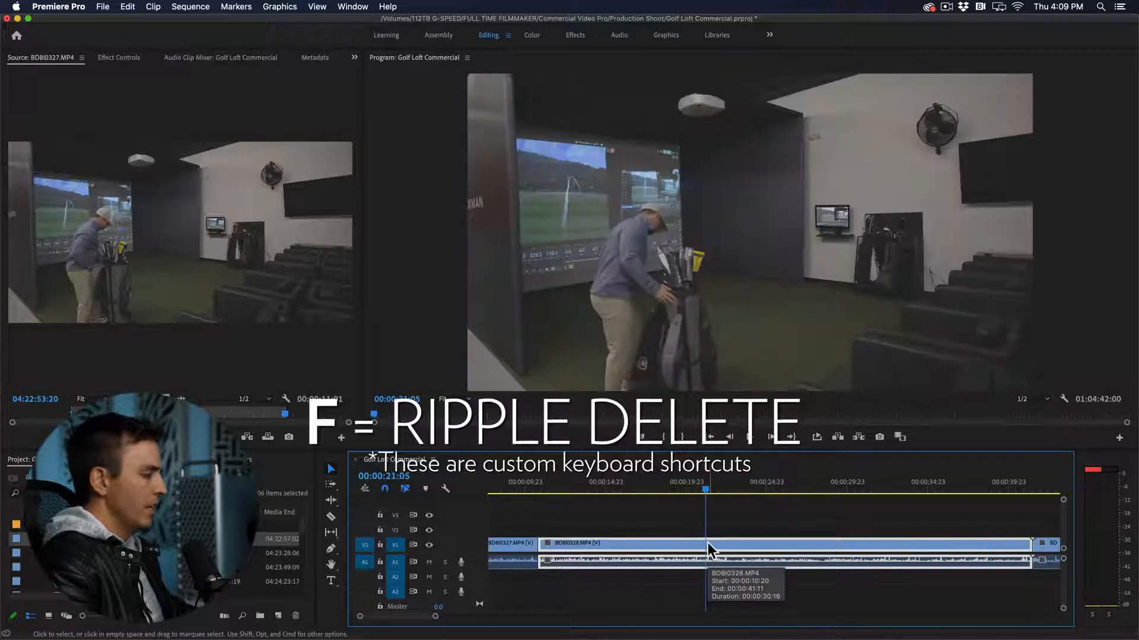
{"action": "key", "text": "e"}
{"action": "left_click", "coordinate": [728, 545]}
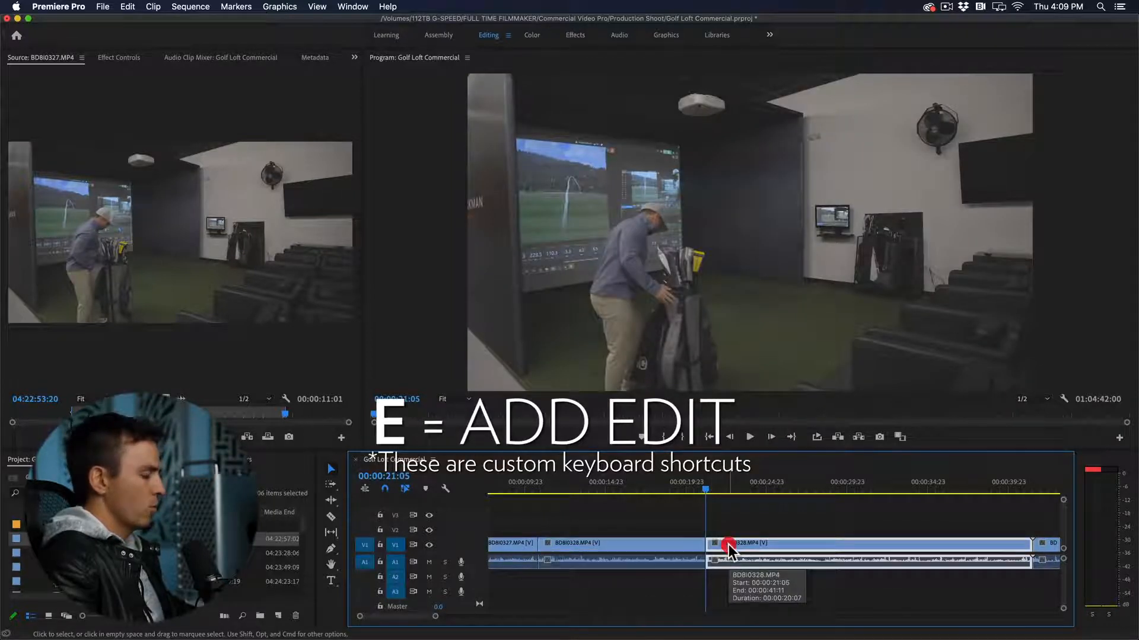
{"action": "key", "text": "f"}
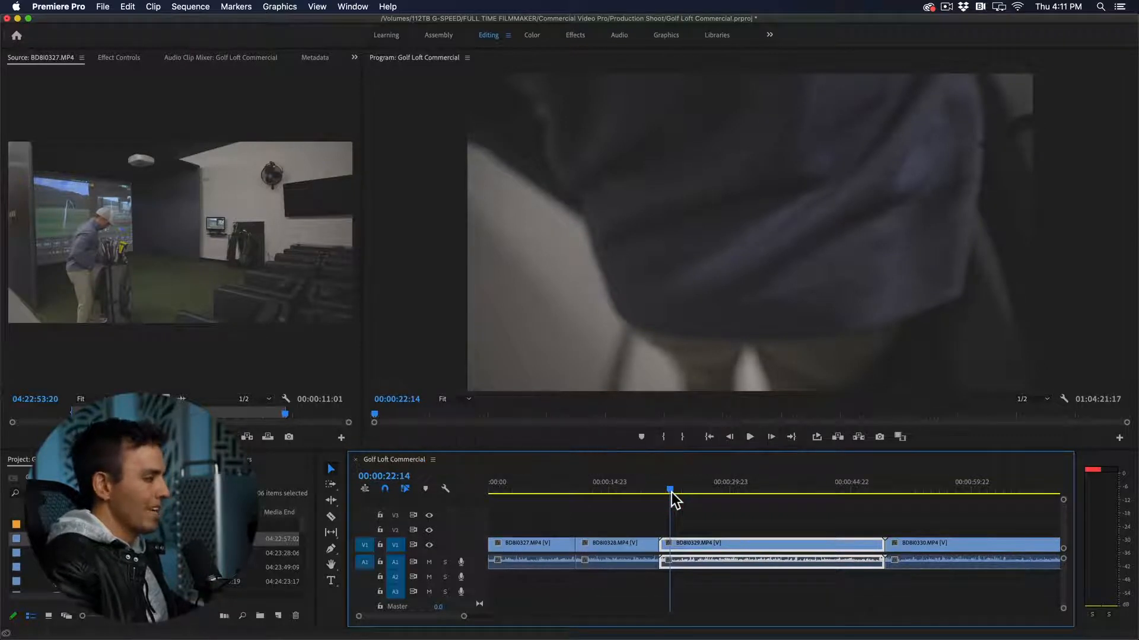
Step: Scrub through BD8I0329.MP4 in the timeline to review the shot
{"action": "left_click_drag", "start_coordinate": [671, 491], "coordinate": [781, 497]}
{"action": "left_click", "coordinate": [784, 496]}
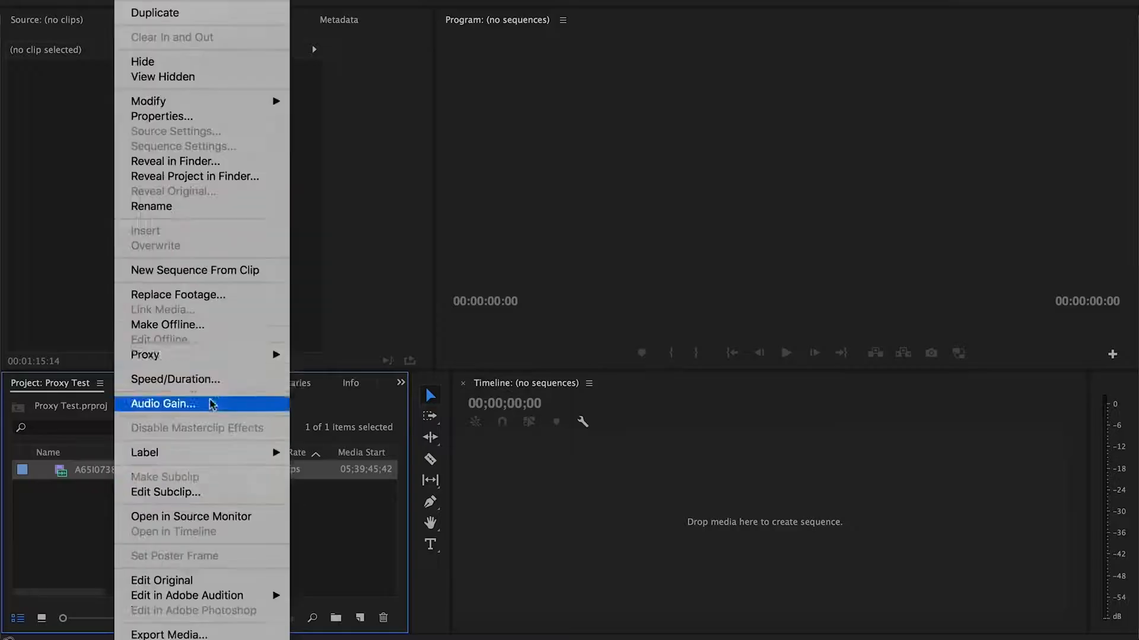
Step: Create proxies for the clip in the Proxy Test project
{"action": "mouse_move", "coordinate": [261, 355]}
{"action": "left_click", "coordinate": [366, 356]}
{"action": "left_click", "coordinate": [733, 431]}
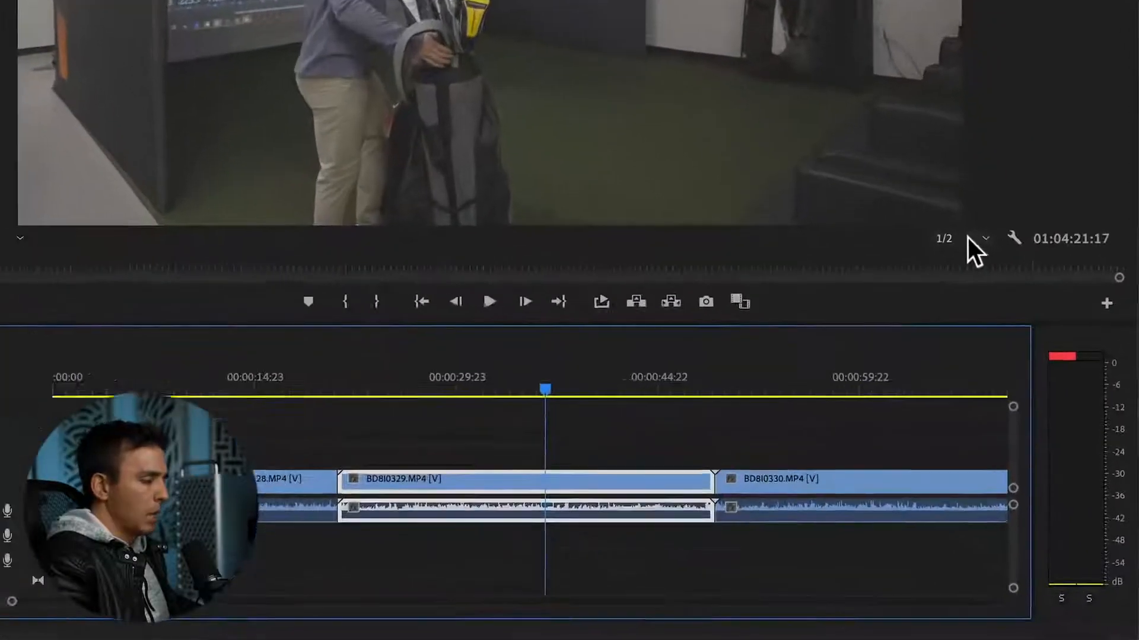
Step: Scrub through BD8I0329.MP4, show the whole sequence and skim the shots that follow it
{"action": "left_click", "coordinate": [1025, 368]}
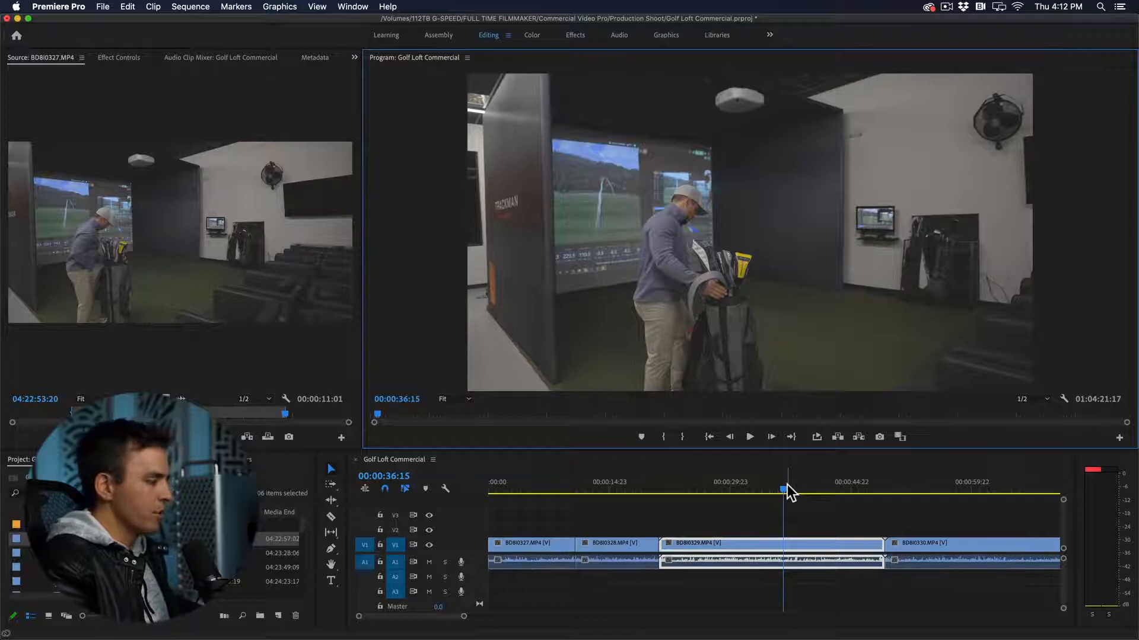
{"action": "left_click_drag", "start_coordinate": [788, 488], "coordinate": [767, 499]}
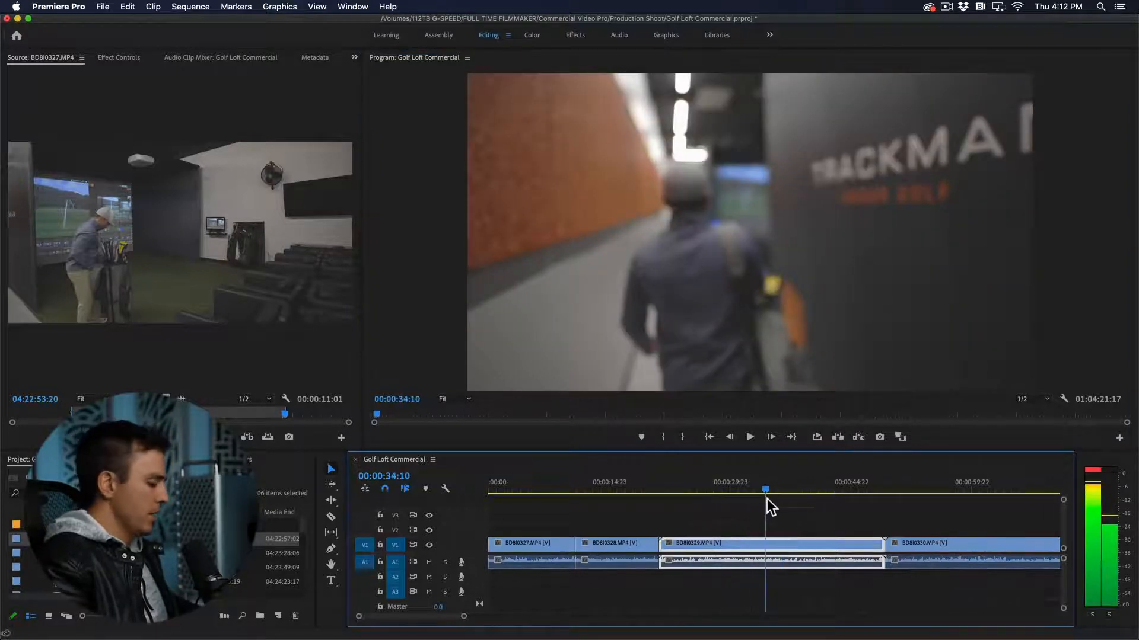
{"action": "key", "text": "backslash"}
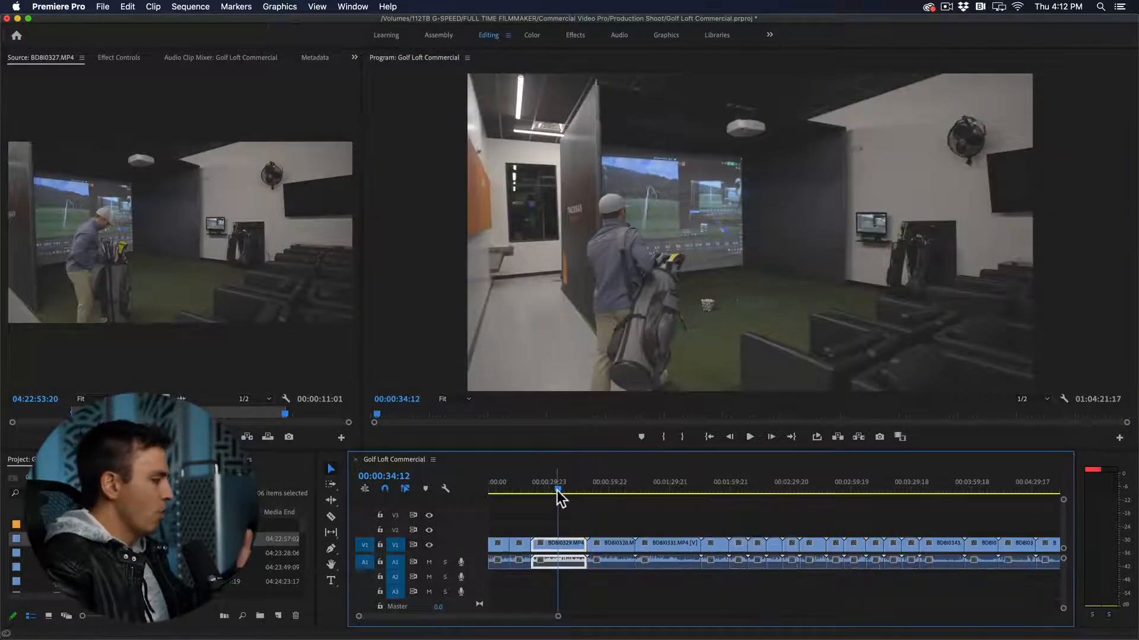
{"action": "left_click_drag", "start_coordinate": [505, 485], "coordinate": [654, 498]}
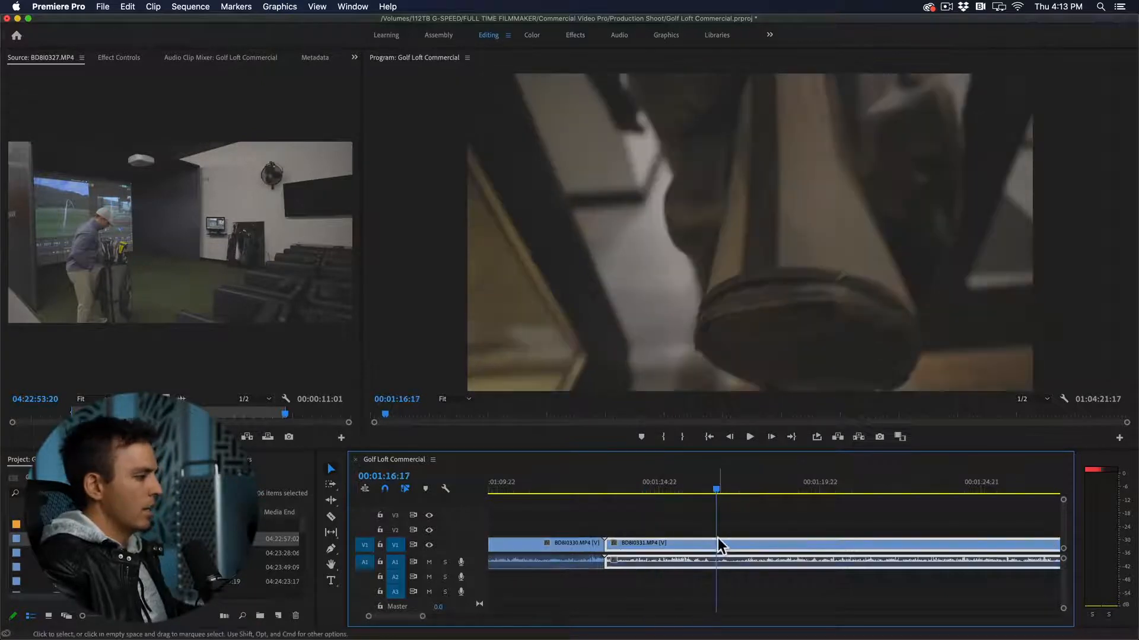
Step: Cut BD8I0331.MP4 at 00:01:16:17 and select the group of clips at the start of the sequence
{"action": "key", "text": "c"}
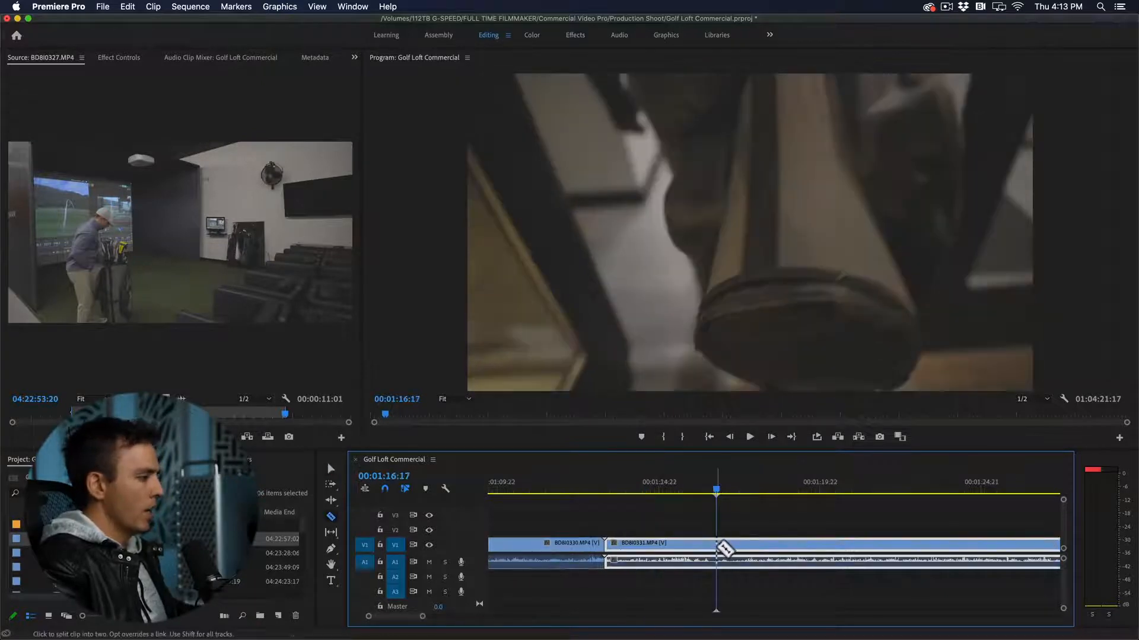
{"action": "left_click", "coordinate": [719, 545]}
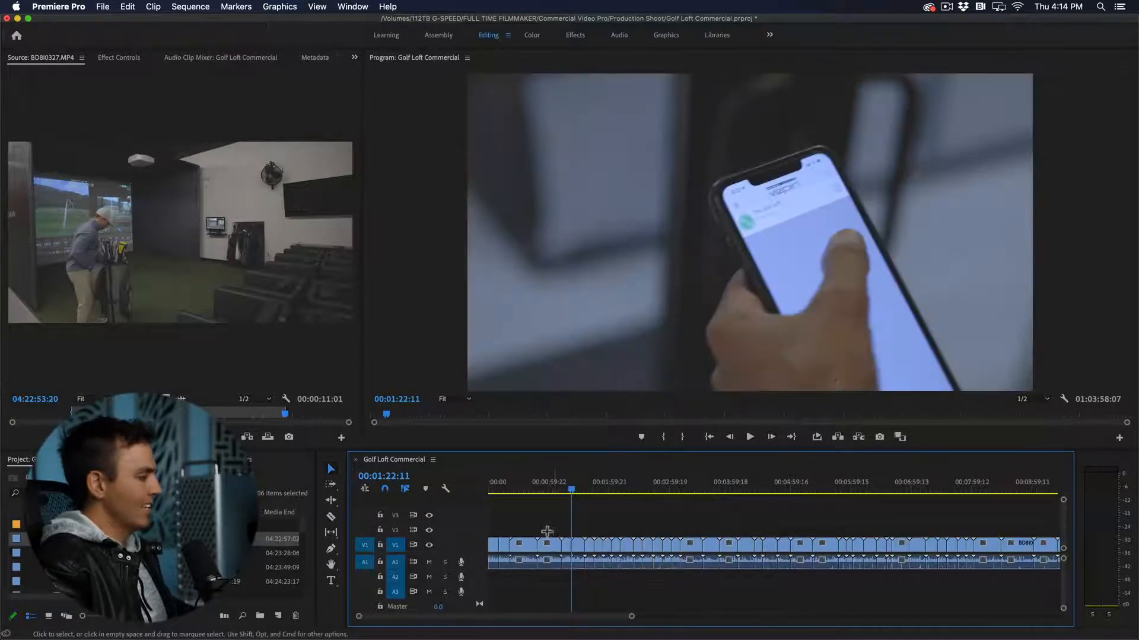
{"action": "left_click_drag", "start_coordinate": [547, 531], "coordinate": [492, 566]}
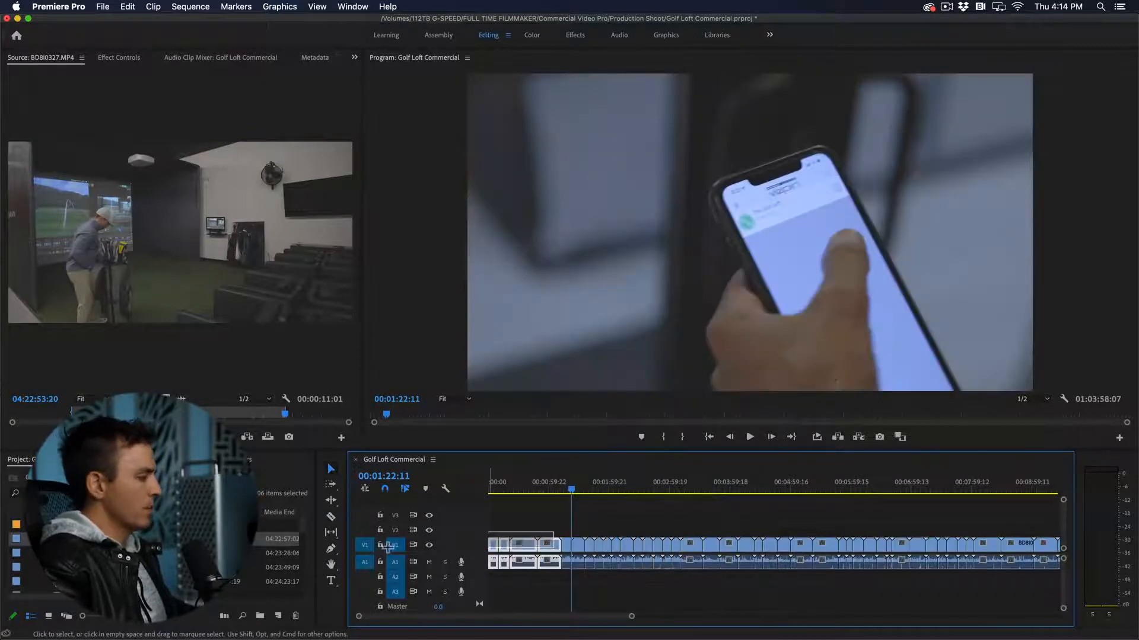
Step: Scrub through the glove and golf bag shots from the sequence start to about 00:01:10:19 to find the usable take
{"action": "left_click", "coordinate": [497, 489]}
{"action": "key", "text": "="}
{"action": "key", "text": "="}
{"action": "left_click_drag", "start_coordinate": [595, 489], "coordinate": [672, 487]}
{"action": "left_click", "coordinate": [673, 488]}
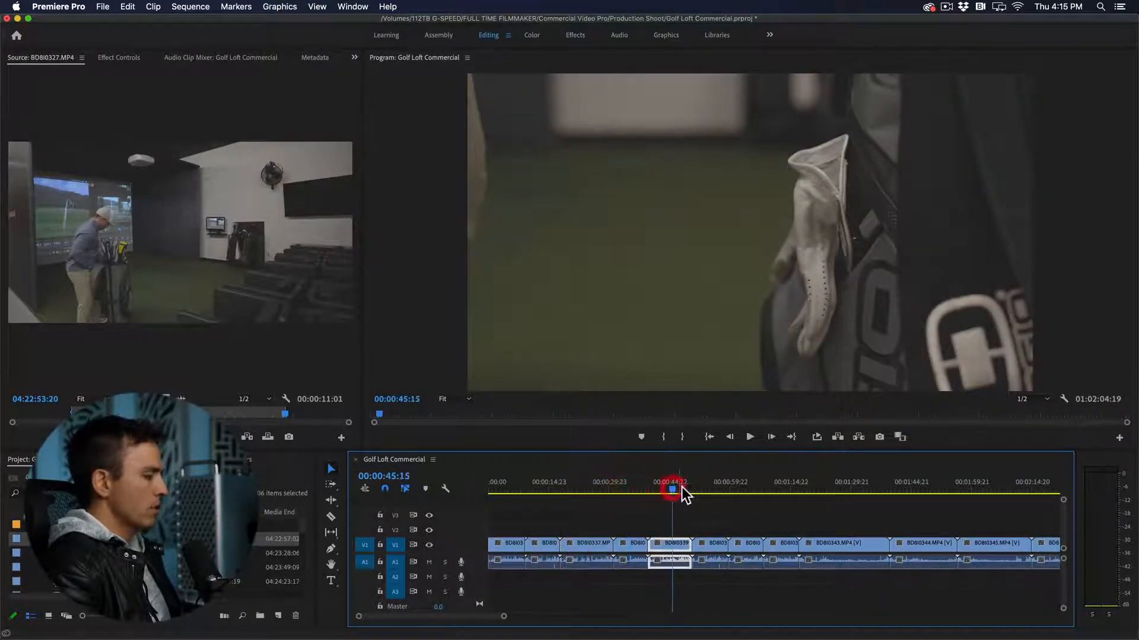
{"action": "left_click", "coordinate": [777, 487]}
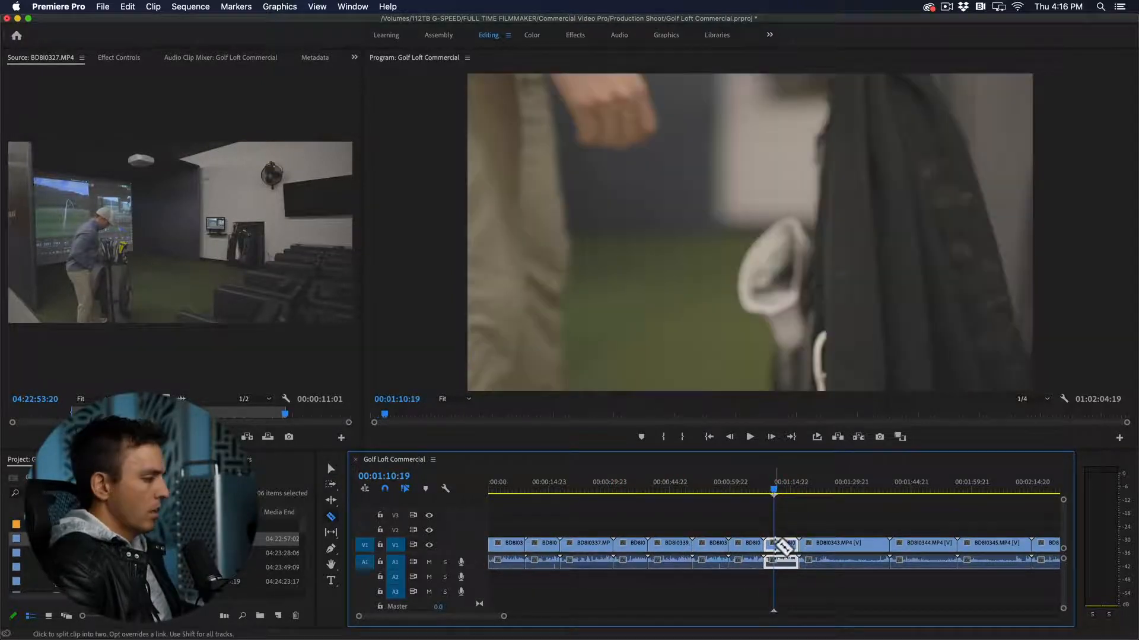
Step: Cut the glove clip before BD8I0343.MP4 at 00:01:10:19, ripple delete the rejected clips between the first clip and the cut, and play the result
{"action": "left_click", "coordinate": [774, 542]}
{"action": "key", "text": "v"}
{"action": "left_click_drag", "start_coordinate": [767, 530], "coordinate": [542, 558]}
{"action": "key", "text": "shift+Delete"}
{"action": "key", "text": "space"}
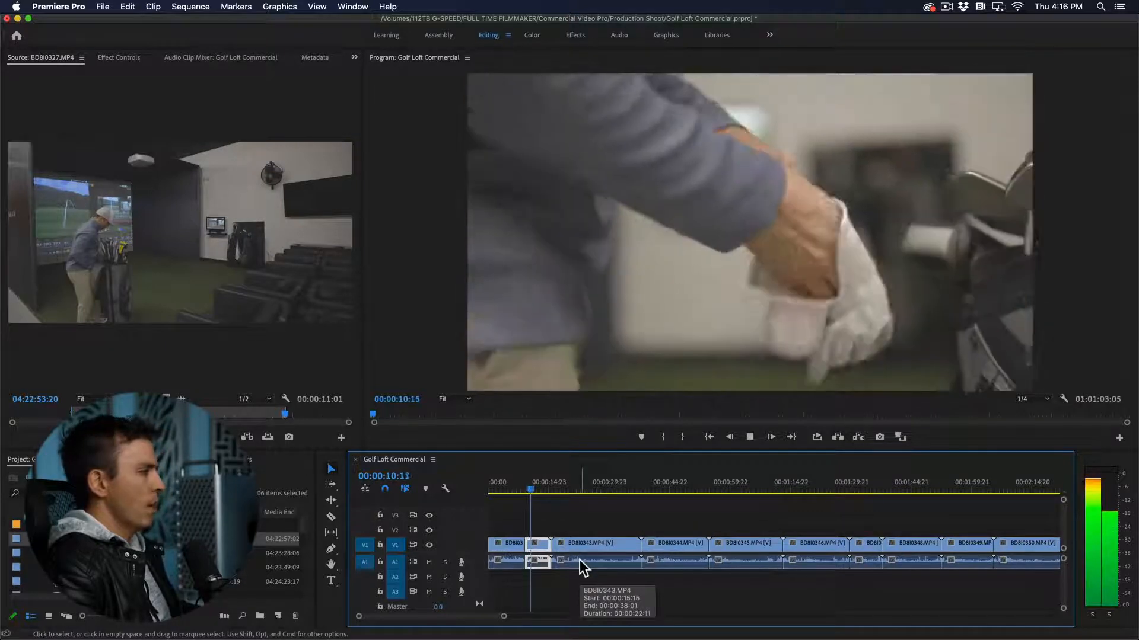
{"action": "key", "text": "space"}
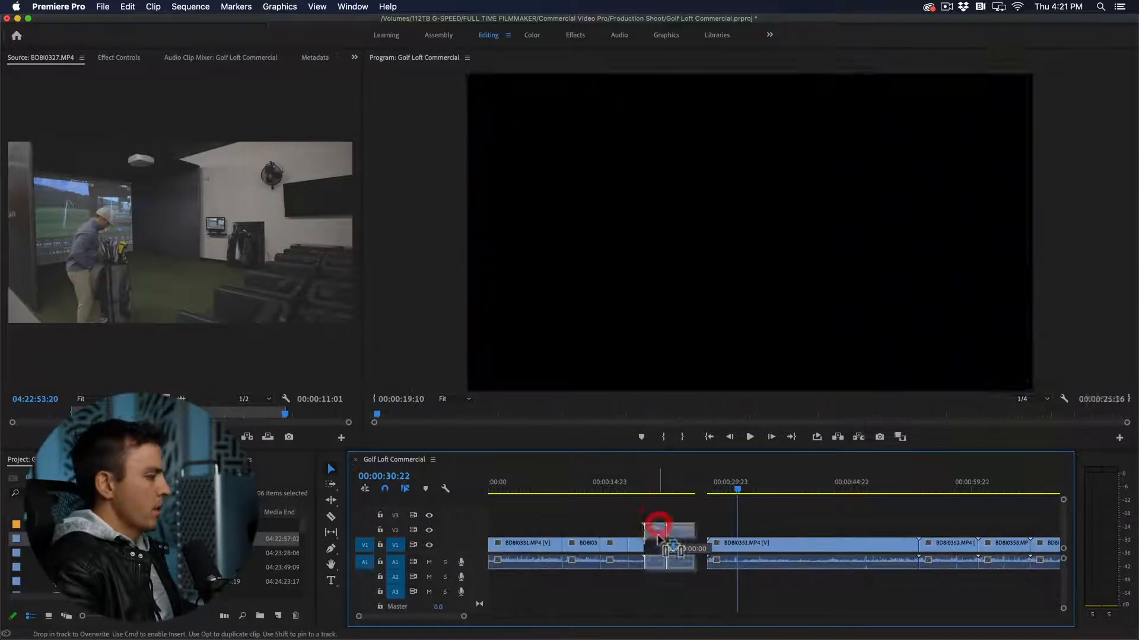
Step: Place the two selected clips on video track V1 directly after the kept shots, ahead of BD8I0351.MP4
{"action": "left_click_drag", "start_coordinate": [659, 536], "coordinate": [659, 543]}
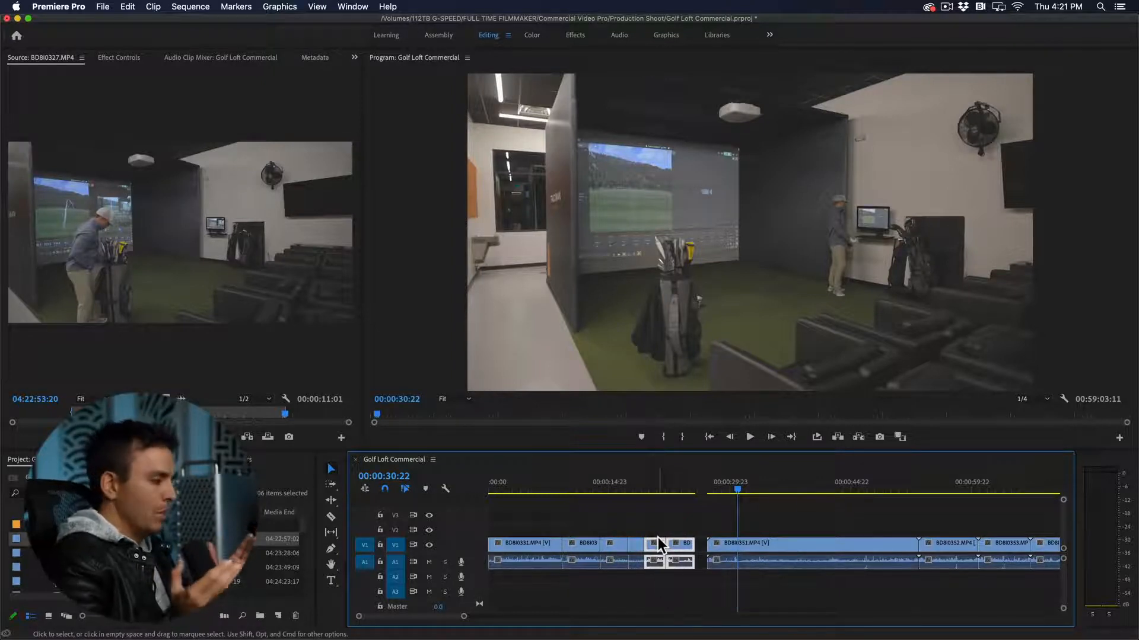
{"action": "scroll", "coordinate": [695, 535], "scroll_direction": "right", "scroll_amount": 2}
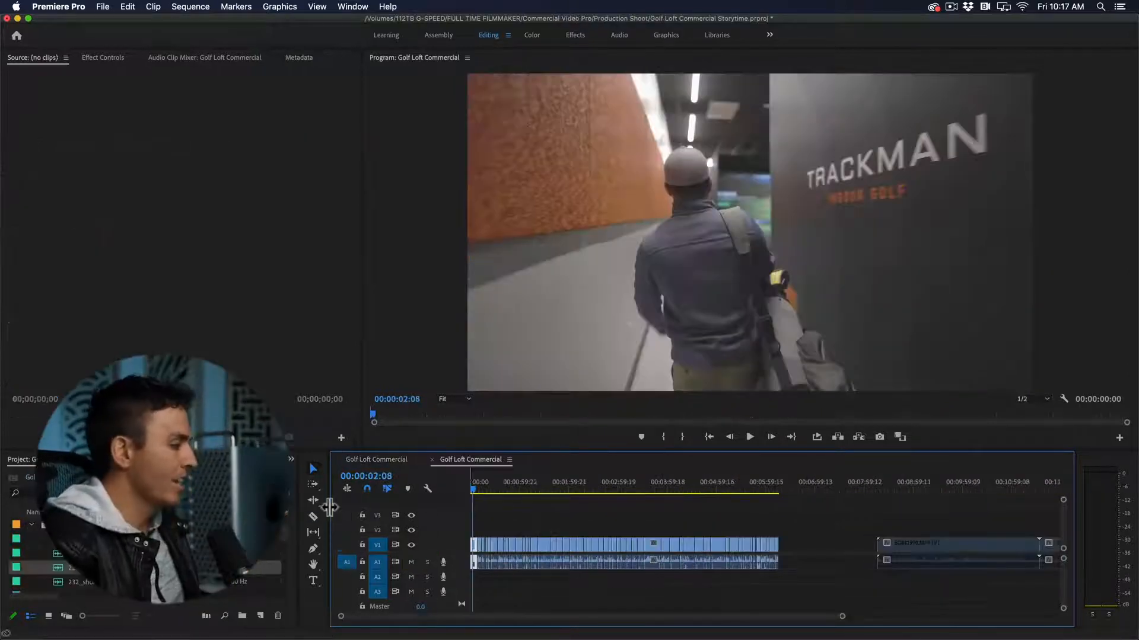
Step: Check where the sifted clips end in the Golf Loft Commercial sequence and play the chopped voice over
{"action": "left_click", "coordinate": [779, 491]}
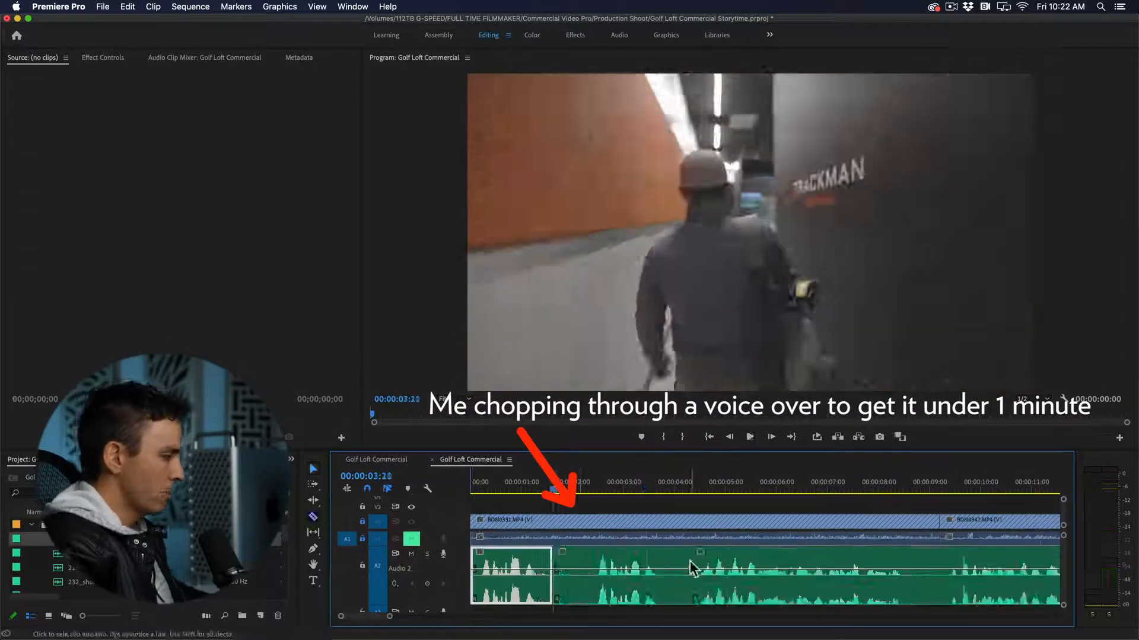
{"action": "key", "text": "space"}
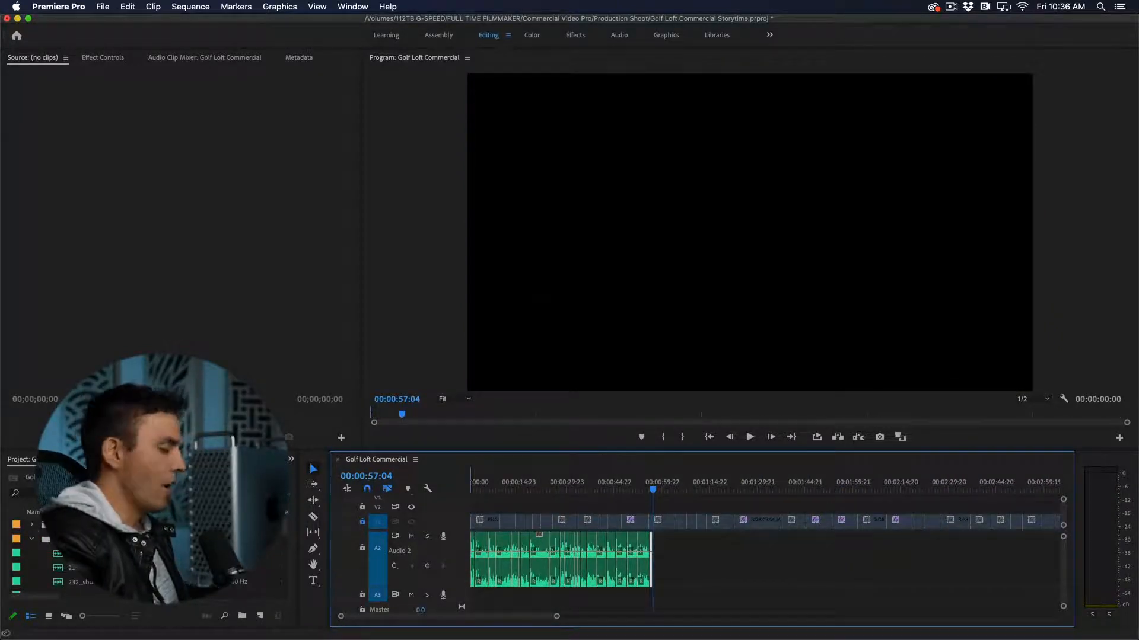
Step: Add the four preview music MP3s to the sequence start, stacked on separate audio tracks A3 to A6 below the voice over
{"action": "left_click", "coordinate": [115, 576]}
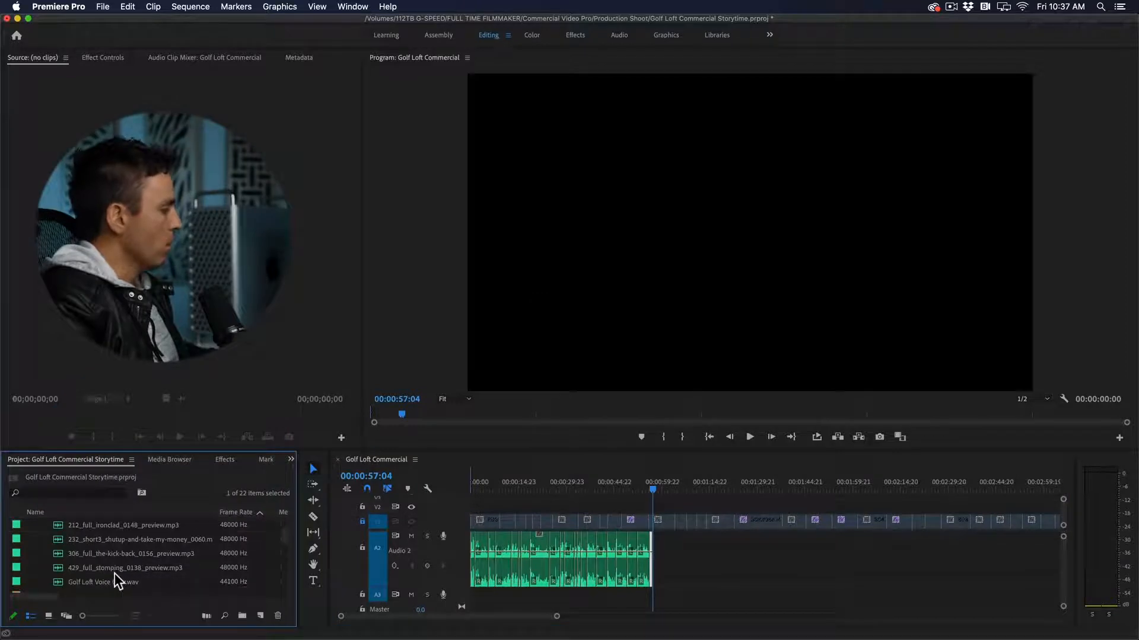
{"action": "left_click", "coordinate": [82, 528], "text": "shift"}
{"action": "left_click_drag", "start_coordinate": [82, 528], "coordinate": [483, 596]}
{"action": "left_click_drag", "start_coordinate": [567, 596], "coordinate": [461, 489]}
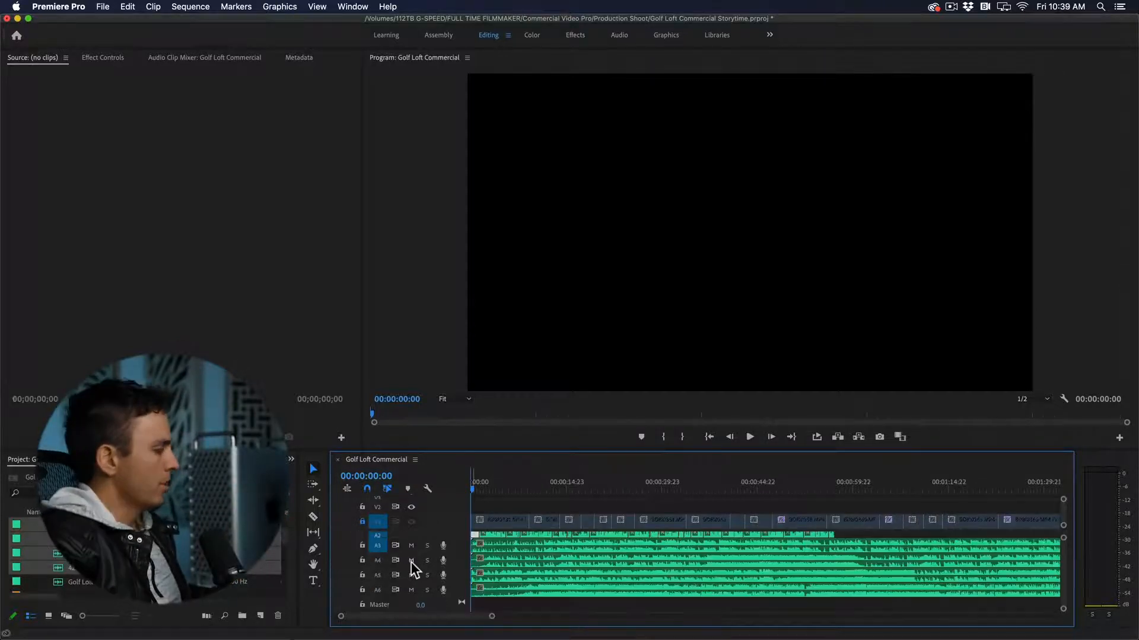
Step: Mute music tracks A4 to A6 and play the song on A3 together with the voice over
{"action": "left_click", "coordinate": [411, 560]}
{"action": "left_click", "coordinate": [423, 554]}
{"action": "left_click", "coordinate": [423, 576]}
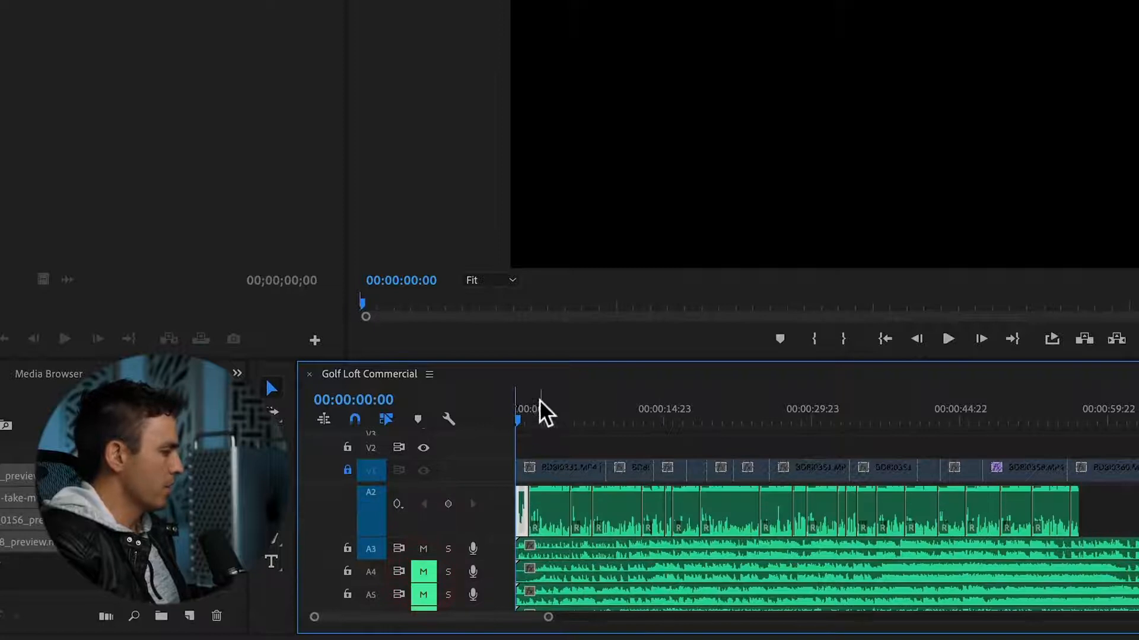
{"action": "key", "text": "space"}
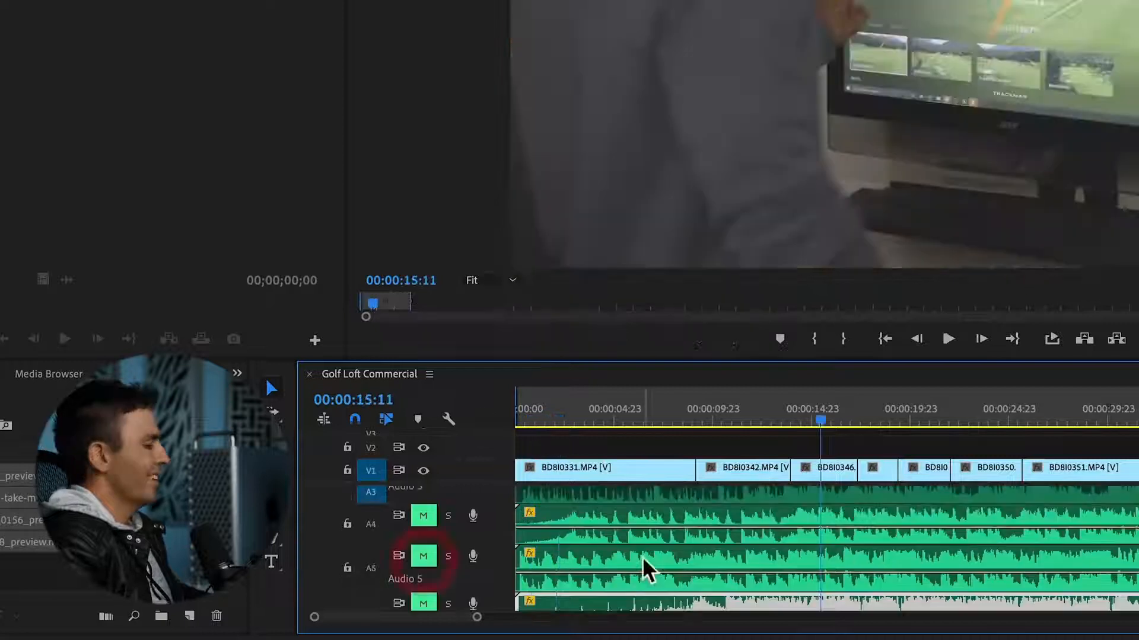
Step: Unmute music track A4 to audition its song against the footage
{"action": "scroll", "coordinate": [642, 557], "scroll_direction": "up", "scroll_amount": 1}
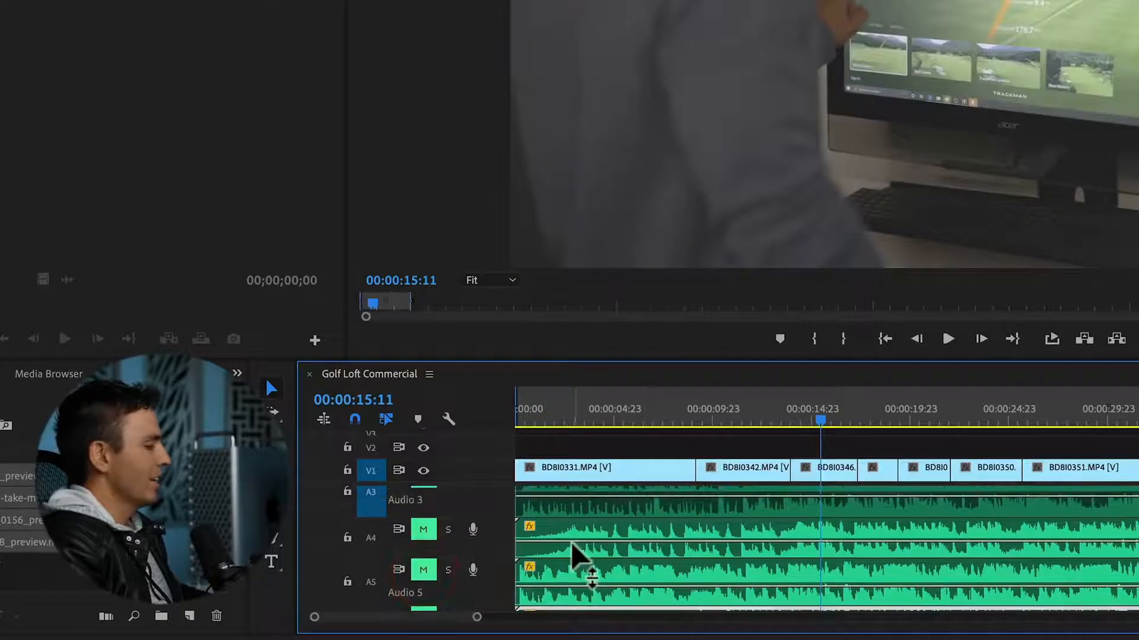
{"action": "scroll", "coordinate": [571, 541], "scroll_direction": "up", "scroll_amount": 2}
{"action": "left_click", "coordinate": [424, 556]}
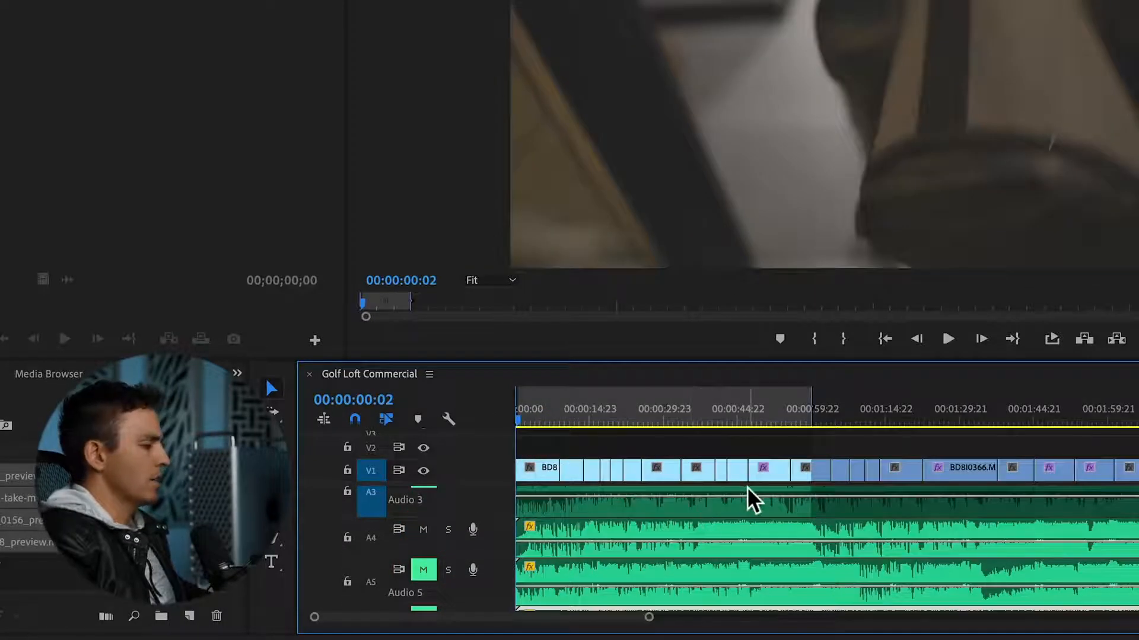
{"action": "left_click", "coordinate": [826, 523]}
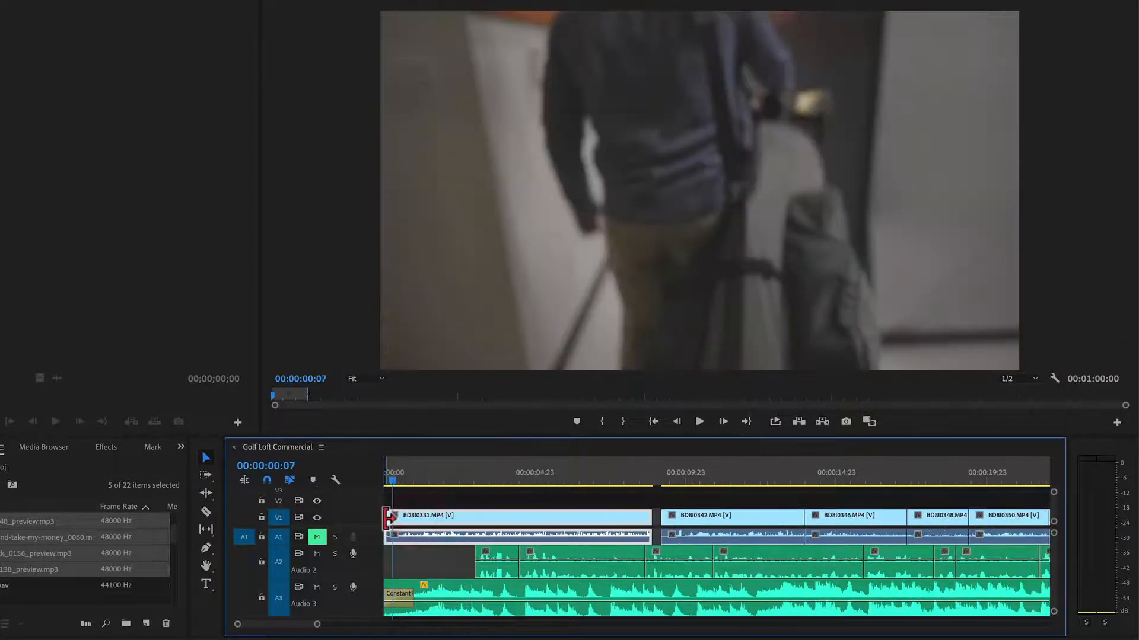
Step: Apply the default transition to the start of BD8I0331.MP4 and play the opening from the beginning
{"action": "right_click", "coordinate": [384, 519]}
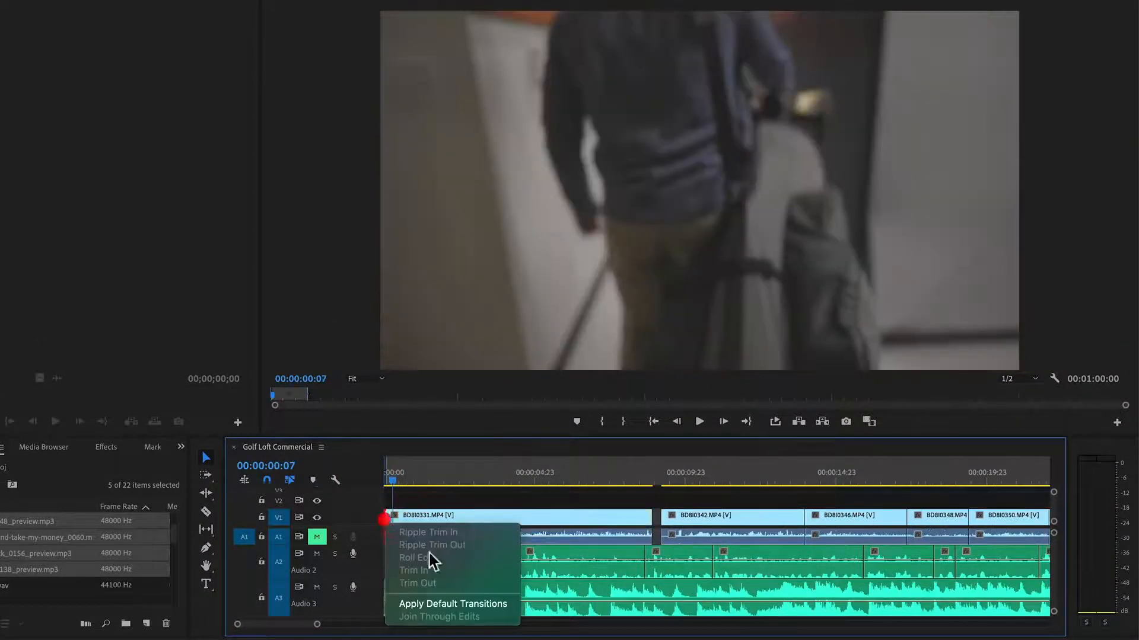
{"action": "left_click", "coordinate": [449, 604]}
{"action": "left_click_drag", "start_coordinate": [392, 477], "coordinate": [375, 478]}
{"action": "key", "text": "space"}
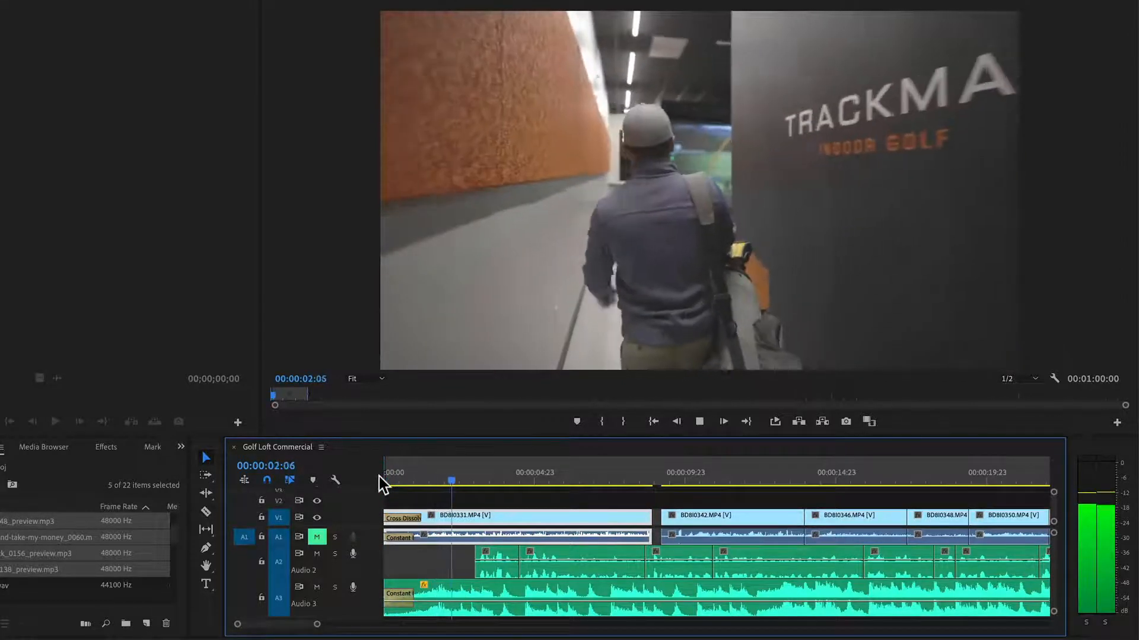
{"action": "key", "text": "space"}
Step: Cut BD8I0331.MP4 at 00:00:04:16, on the music beat
{"action": "key", "text": "="}
{"action": "key", "text": "="}
{"action": "key", "text": "="}
{"action": "key", "text": "="}
{"action": "key", "text": "="}
{"action": "key", "text": "c"}
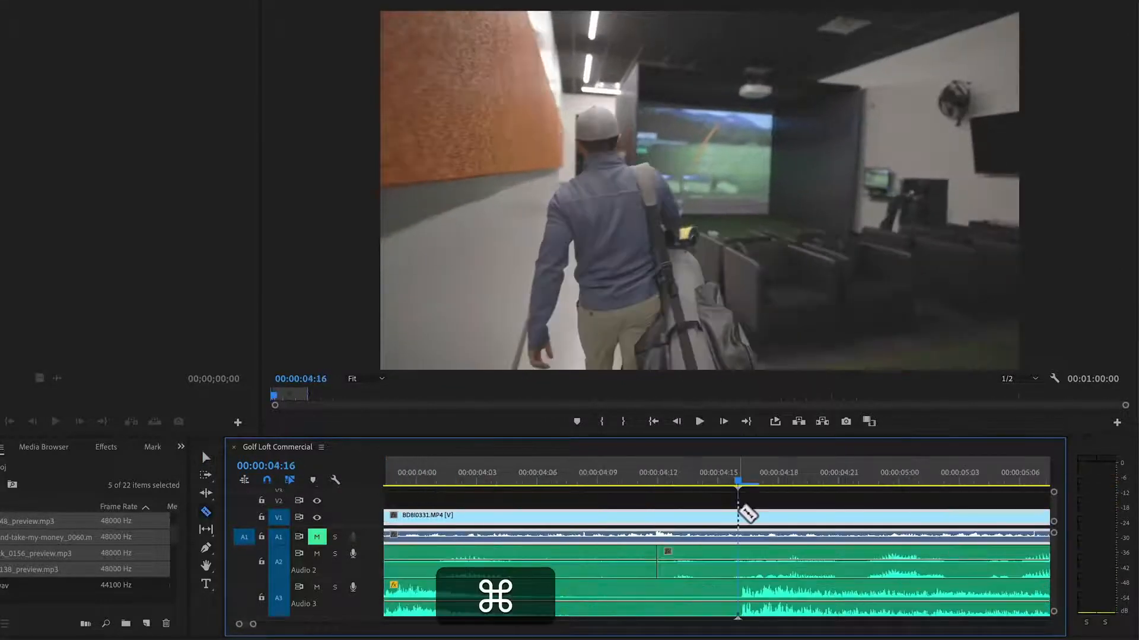
{"action": "left_click", "coordinate": [738, 519]}
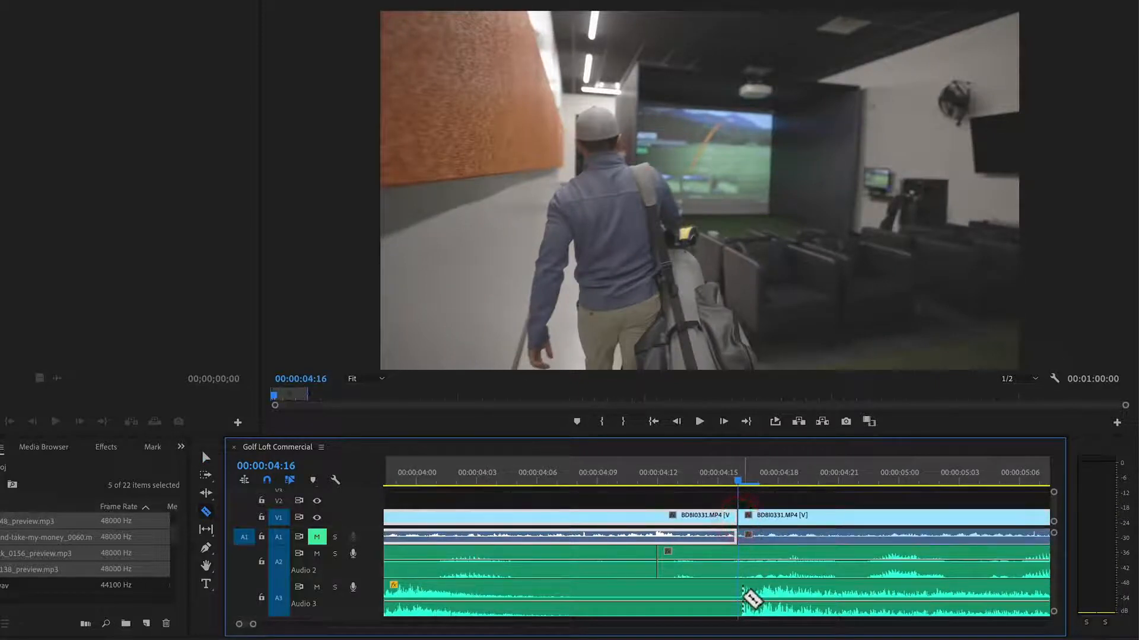
{"action": "key", "text": "v"}
Step: Cut the second BD8I0331.MP4 piece at about 00:00:07:15, delete the part before it, close the gap and play the jump cut
{"action": "key", "text": "-"}
{"action": "key", "text": "-"}
{"action": "key", "text": "-"}
{"action": "key", "text": "-"}
{"action": "key", "text": "-"}
{"action": "left_click", "coordinate": [787, 483]}
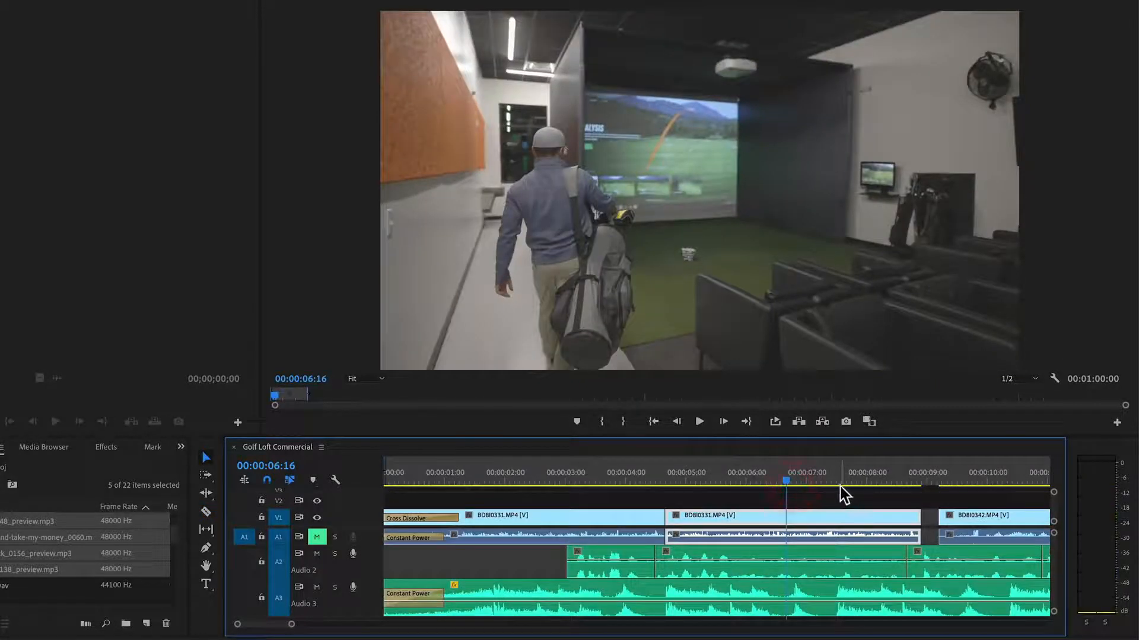
{"action": "key", "text": "space"}
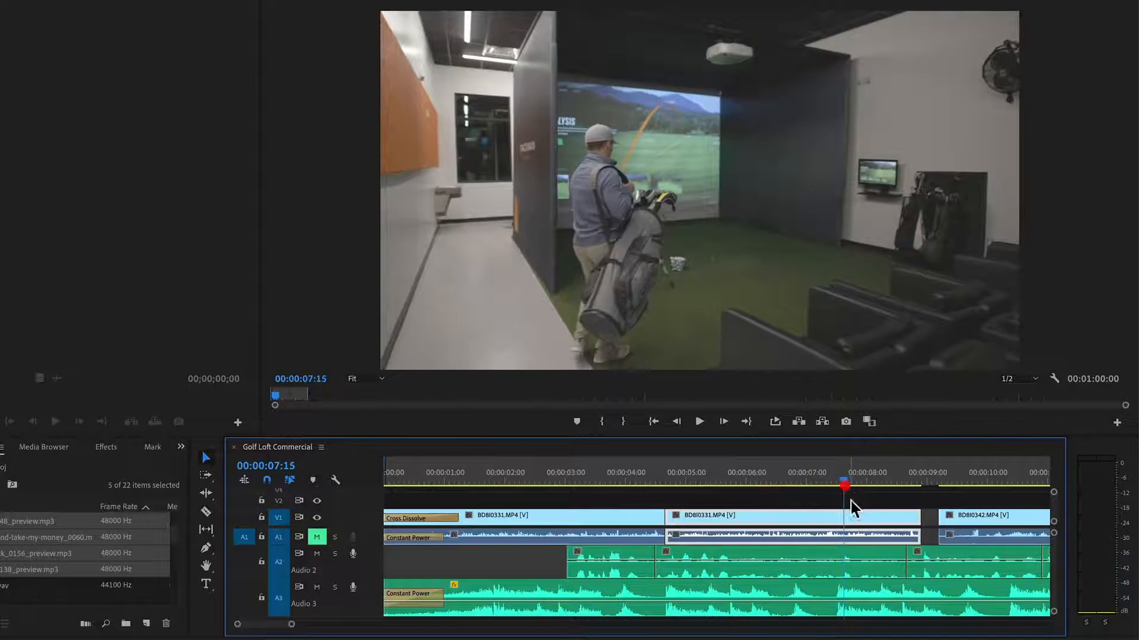
{"action": "left_click", "coordinate": [845, 516]}
{"action": "key", "text": "v"}
{"action": "key", "text": "Delete"}
{"action": "left_click", "coordinate": [631, 483]}
{"action": "key", "text": "space"}
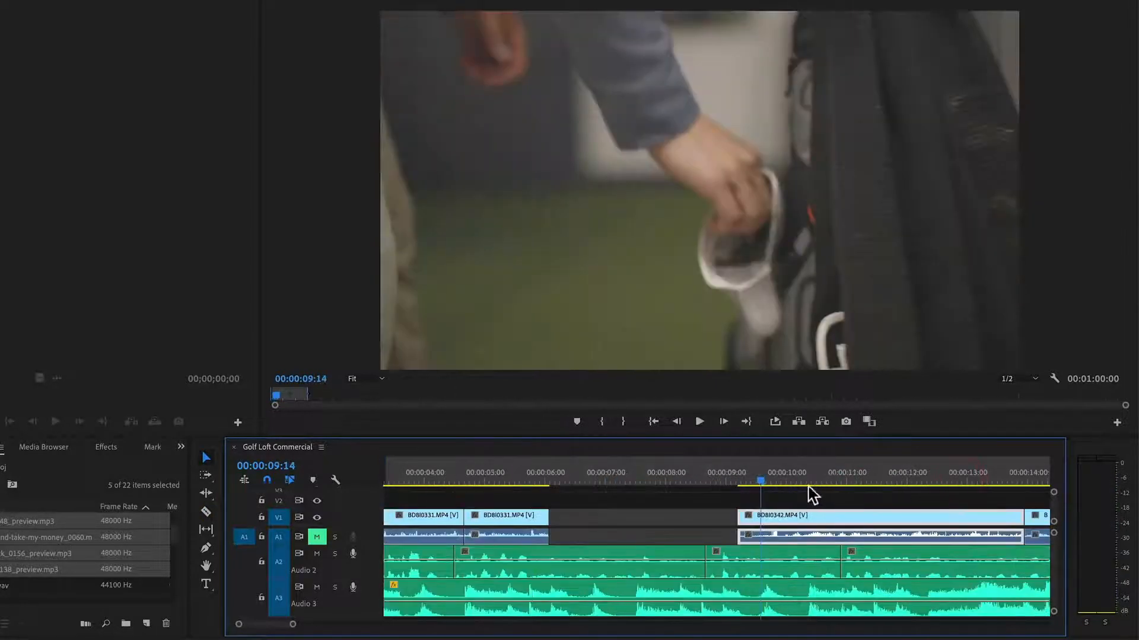
Step: Play through BD8I0342.MP4, cut it at 00:00:07:12 on the beat and delete the two leftover pieces after the cut
{"action": "key", "text": "space"}
{"action": "key", "text": "space"}
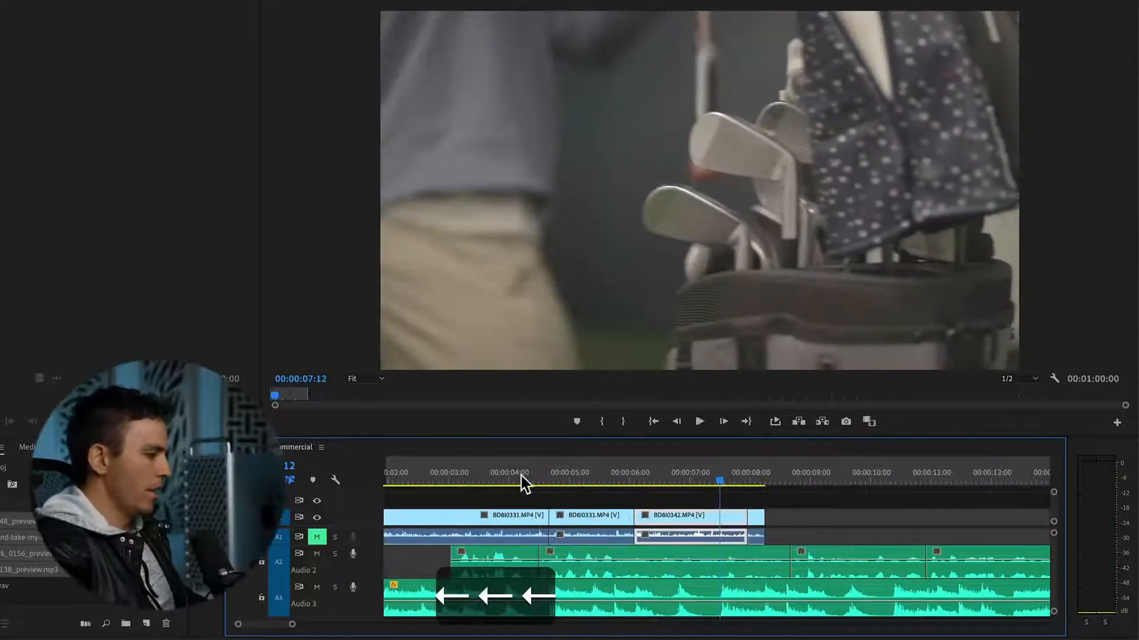
{"action": "key", "text": "ctrl+k"}
{"action": "left_click", "coordinate": [730, 515]}
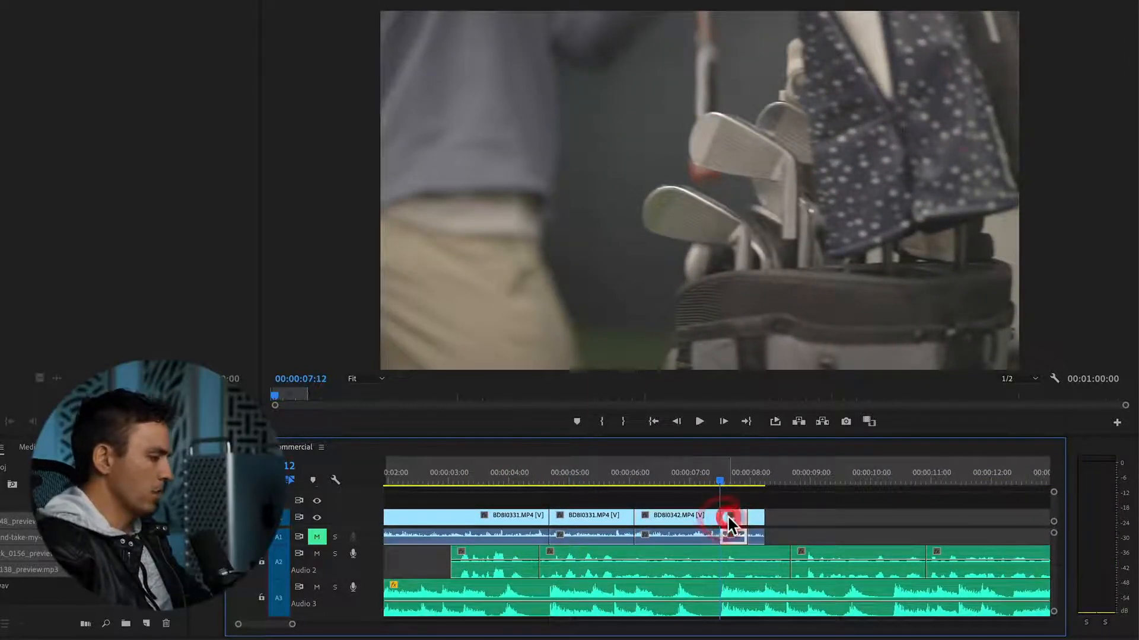
{"action": "key", "text": "BackSpace"}
{"action": "left_click", "coordinate": [756, 521]}
{"action": "key", "text": "BackSpace"}
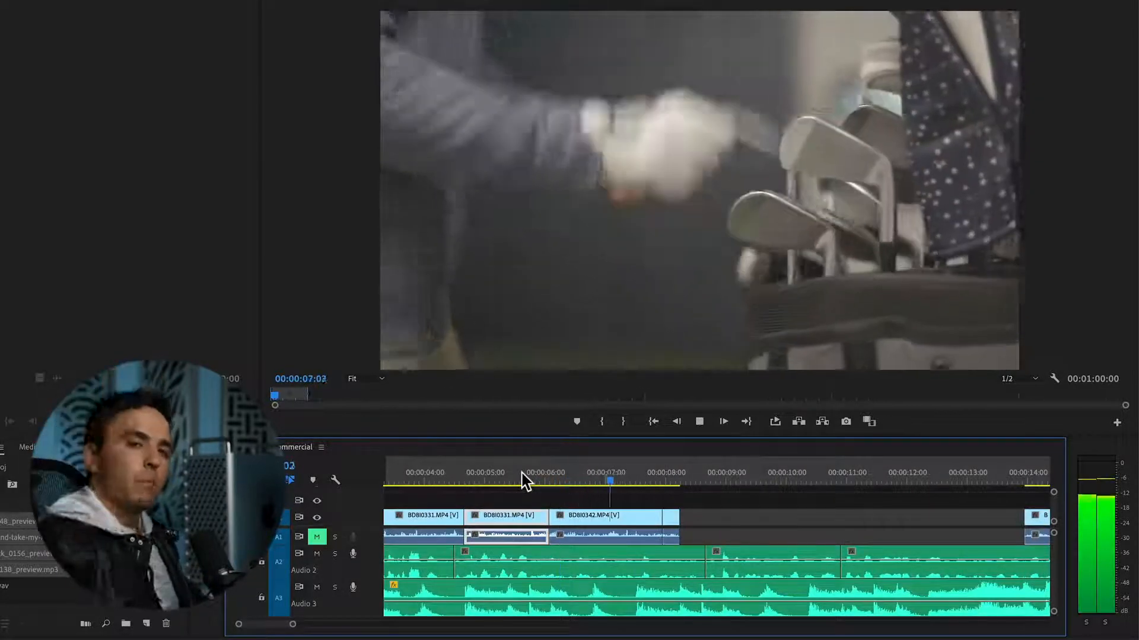
{"action": "key", "text": "space"}
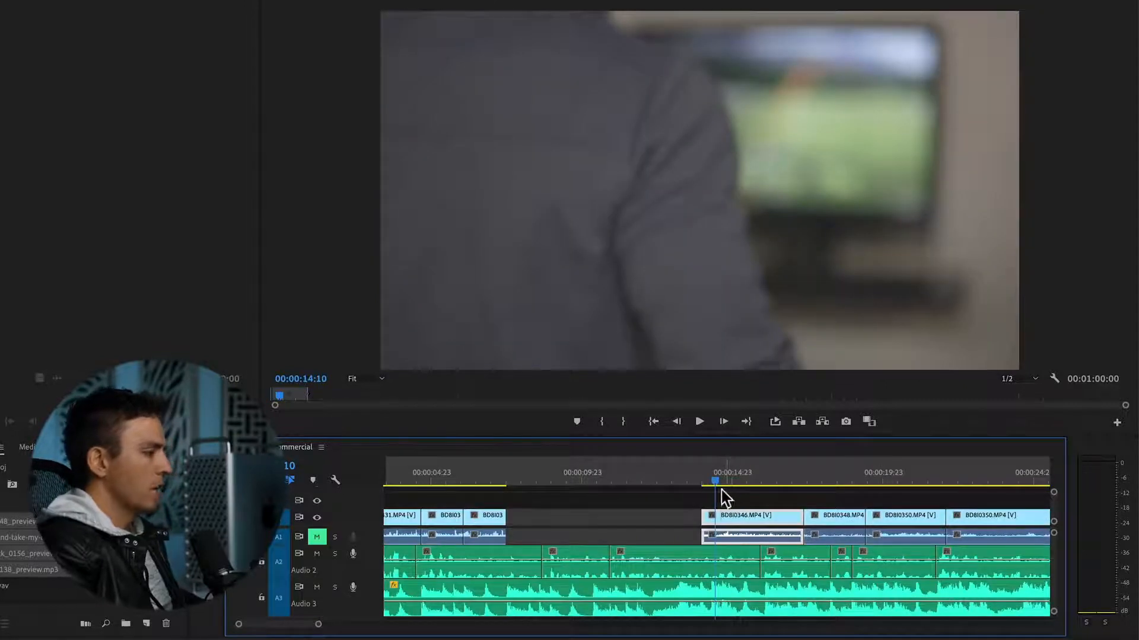
Step: Trim the start of BD8I0346.MP4 to 00:00:14:10, move the clip against the end of BD8I0342.MP4 and play from 00:00:06:19
{"action": "left_click_drag", "start_coordinate": [721, 487], "coordinate": [526, 521]}
{"action": "key", "text": "BackSpace"}
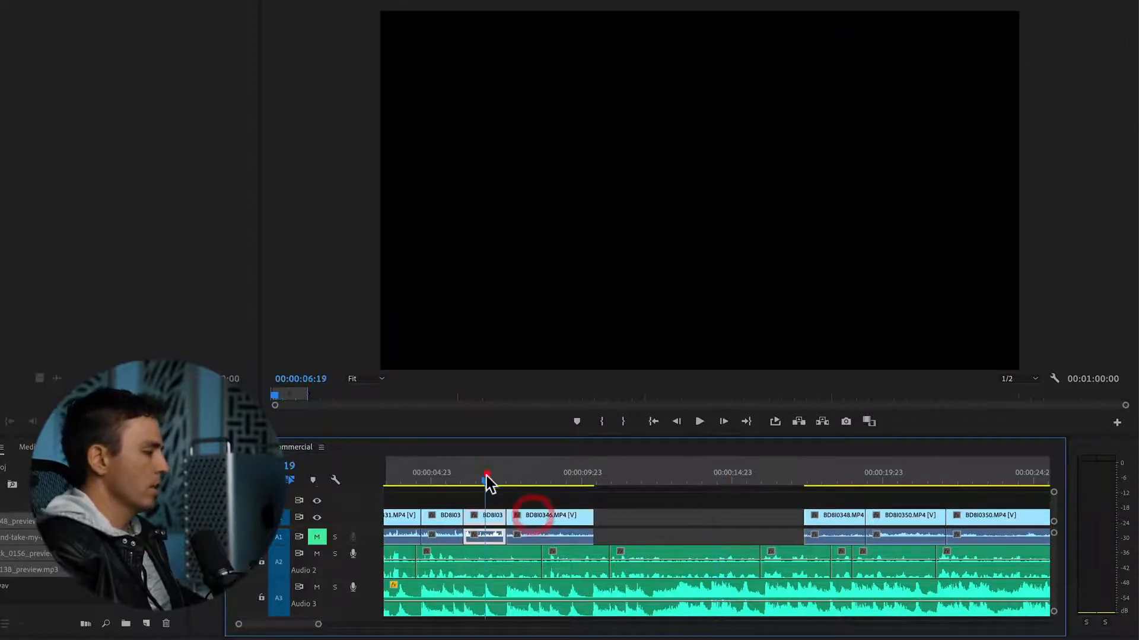
{"action": "left_click", "coordinate": [487, 477]}
{"action": "key", "text": "space"}
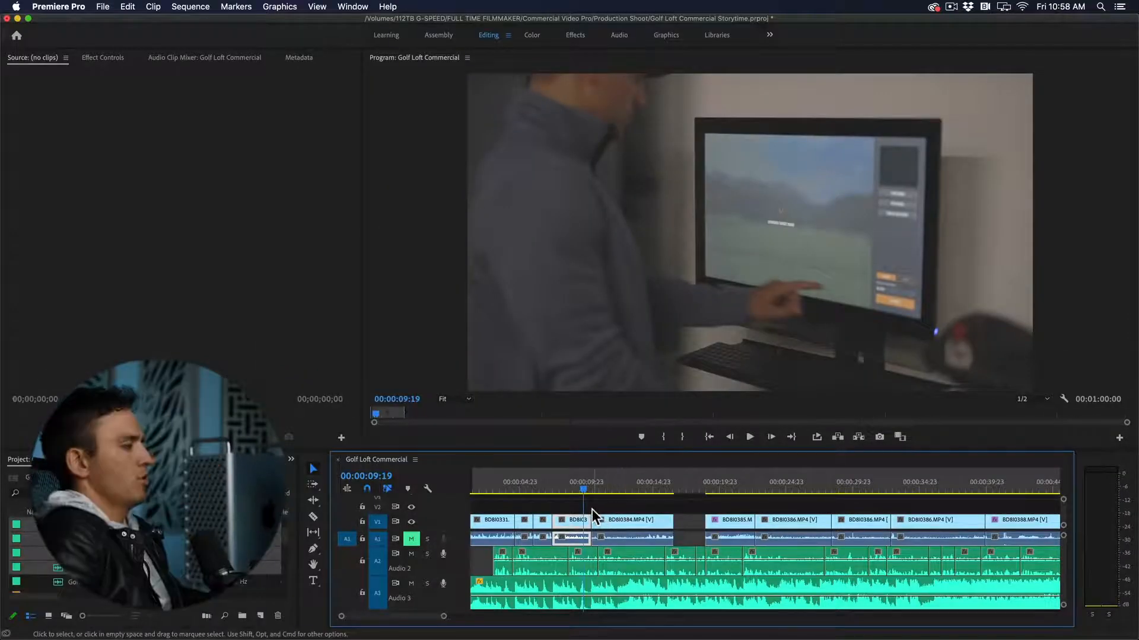
Step: Play from 00:00:09:19 and place a BD8I0386.MP4 clip directly against the end of BD8I0384.MP4
{"action": "key", "text": "space"}
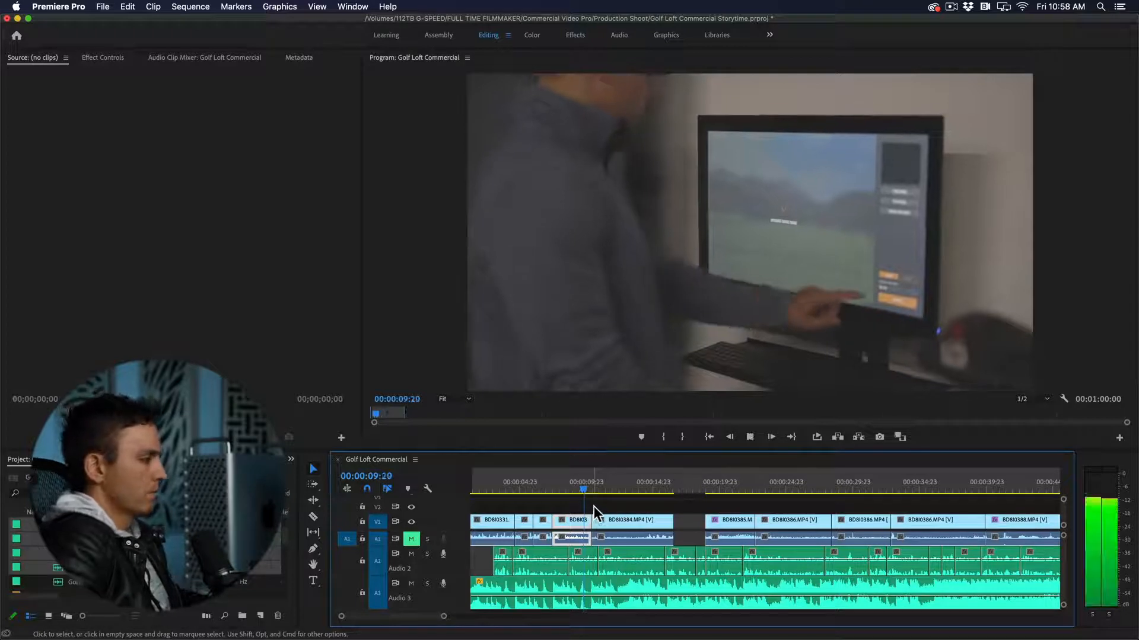
{"action": "left_click_drag", "start_coordinate": [727, 520], "coordinate": [632, 522]}
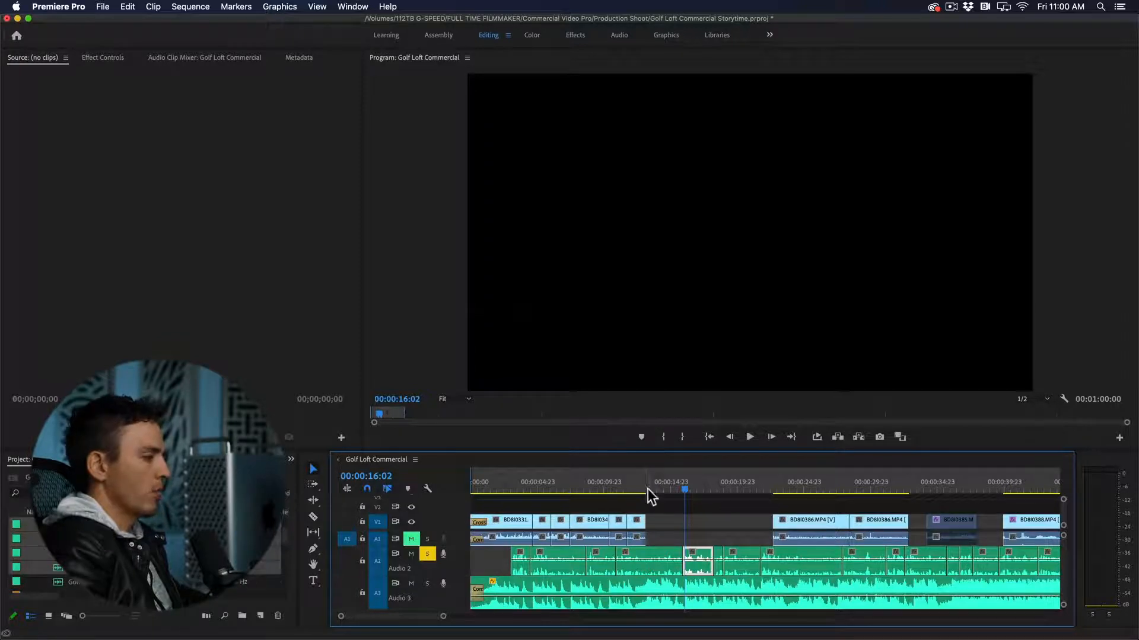
{"action": "left_click", "coordinate": [593, 487]}
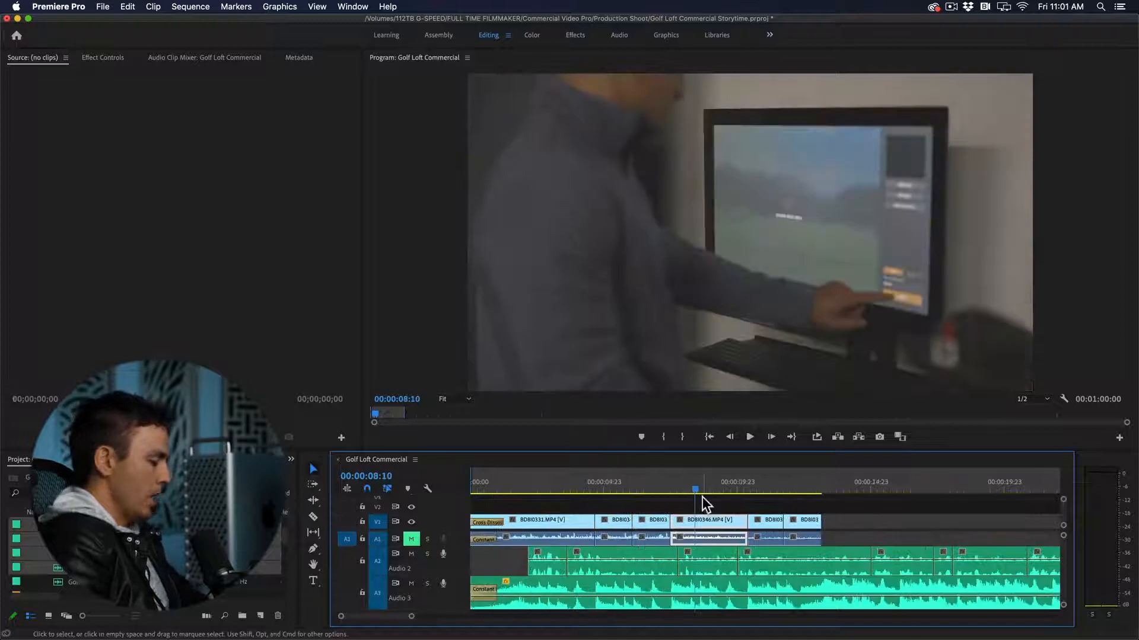
Step: Play BD8I0342.MP4 from 00:00:06:09, move its video to track V2 and add a speed keyframe at 00:00:07:06
{"action": "key", "text": "equal"}
{"action": "scroll", "coordinate": [687, 497], "scroll_direction": "right", "scroll_amount": 3}
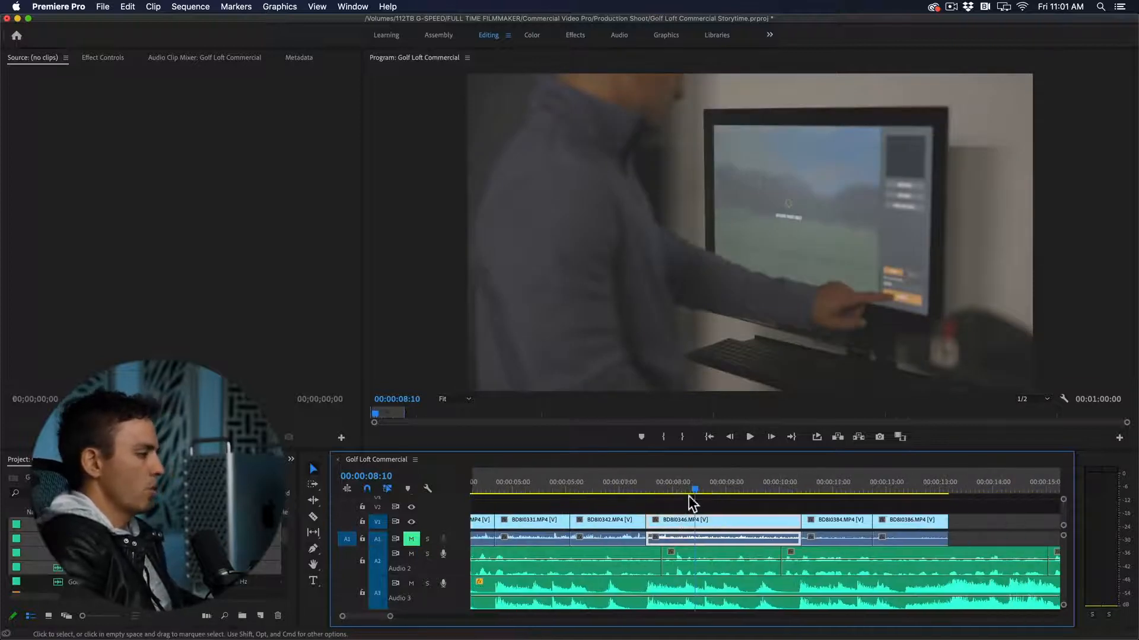
{"action": "left_click", "coordinate": [652, 488]}
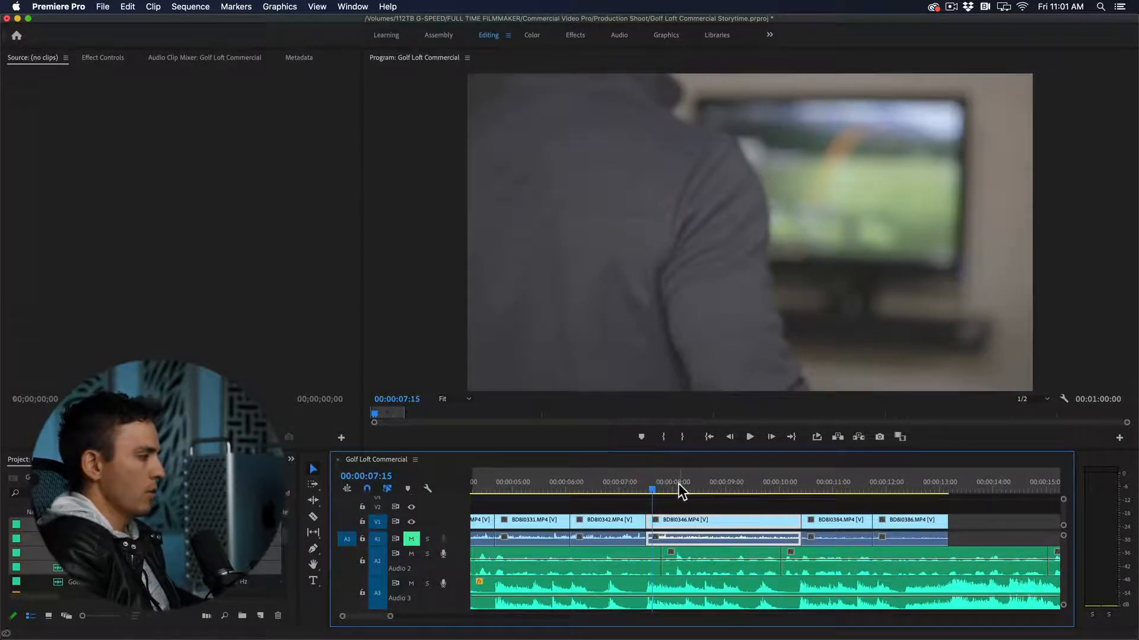
{"action": "scroll", "coordinate": [592, 480], "scroll_direction": "left", "scroll_amount": 3}
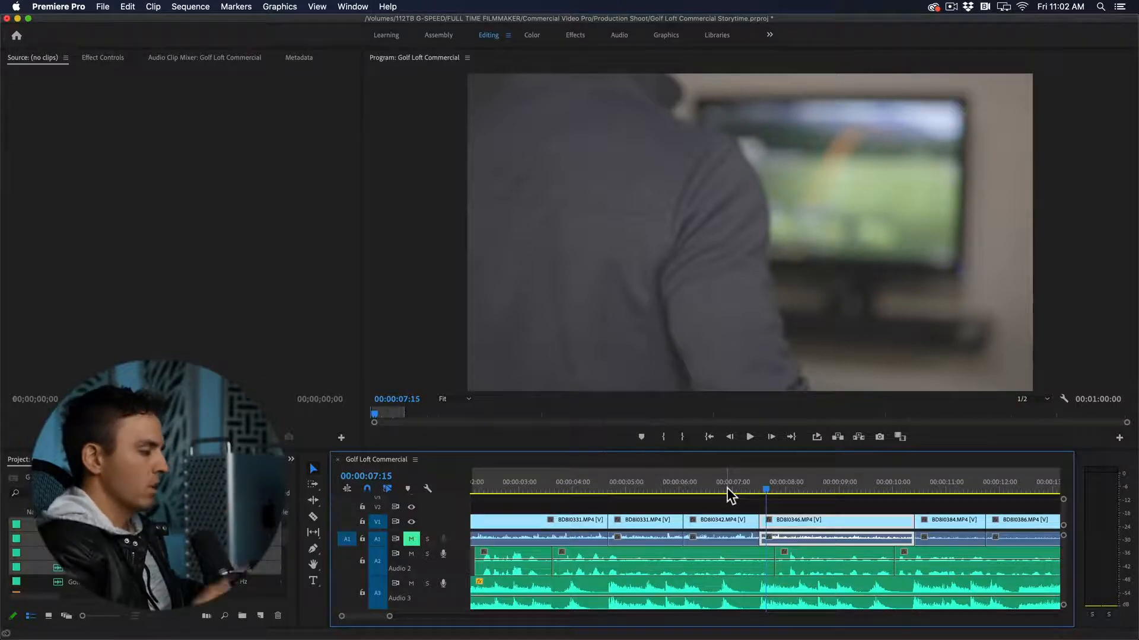
{"action": "left_click", "coordinate": [699, 489]}
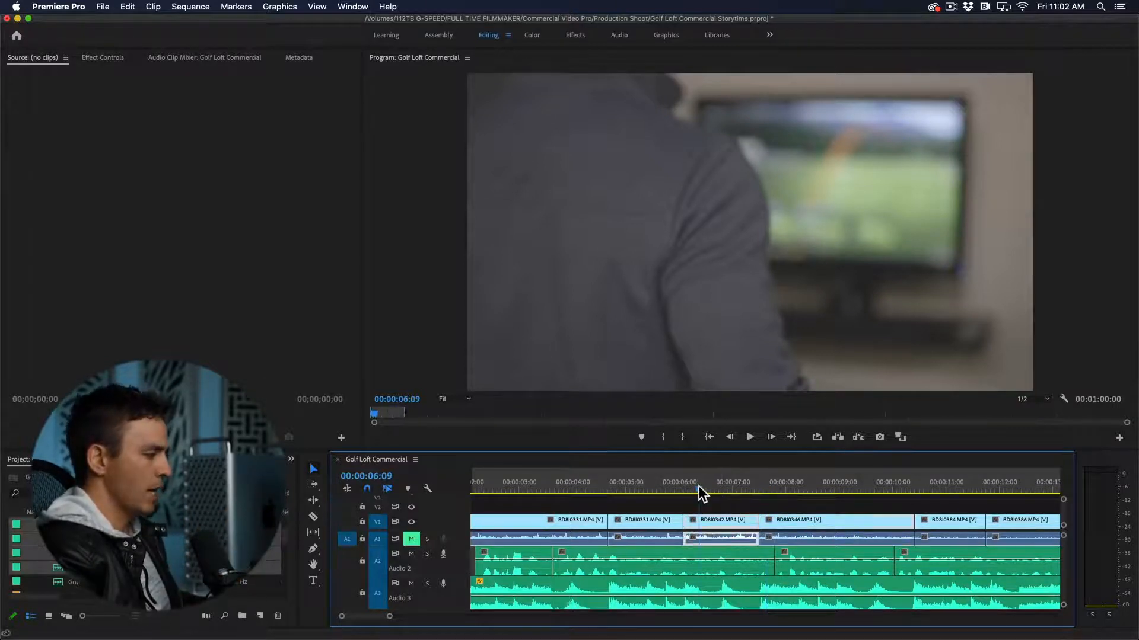
{"action": "key", "text": "space"}
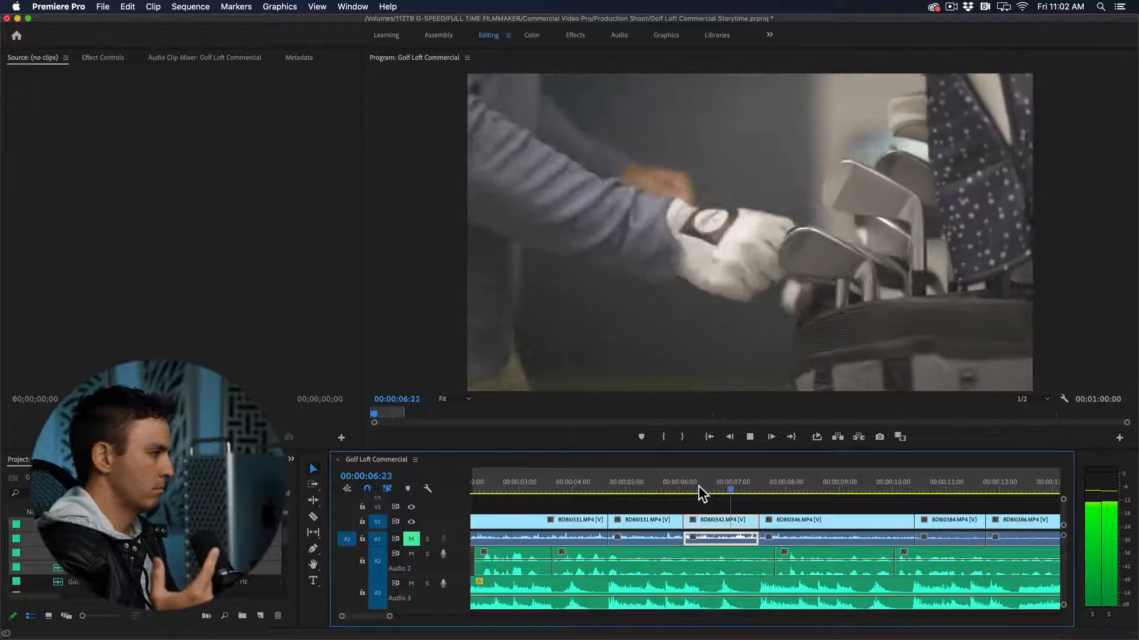
{"action": "left_click", "coordinate": [743, 487]}
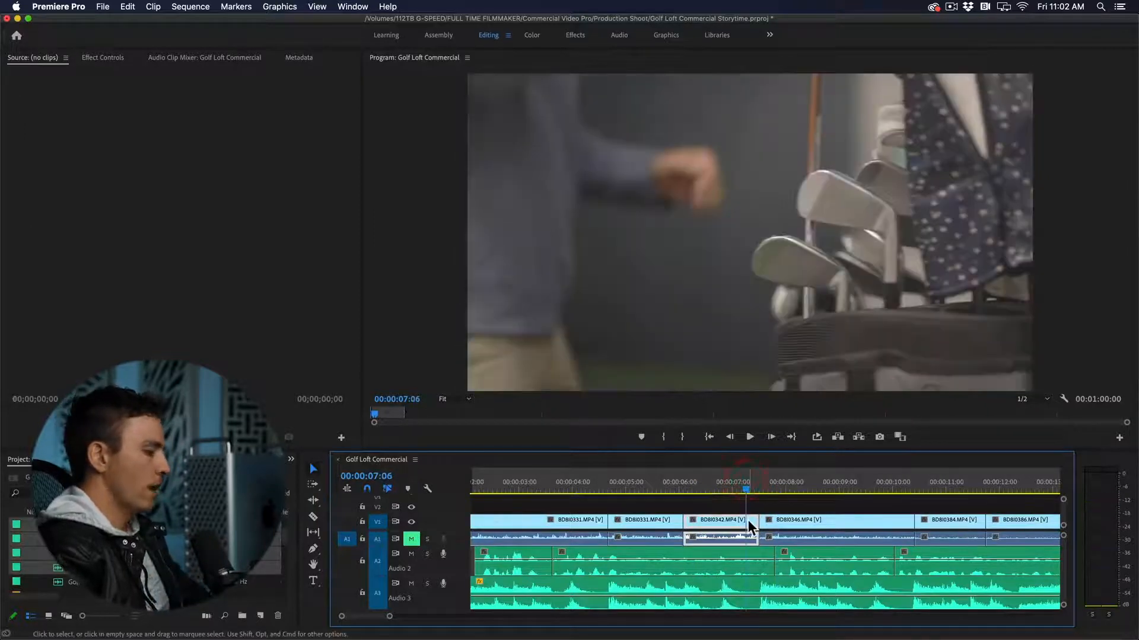
{"action": "key", "text": "="}
{"action": "left_click", "coordinate": [792, 484]}
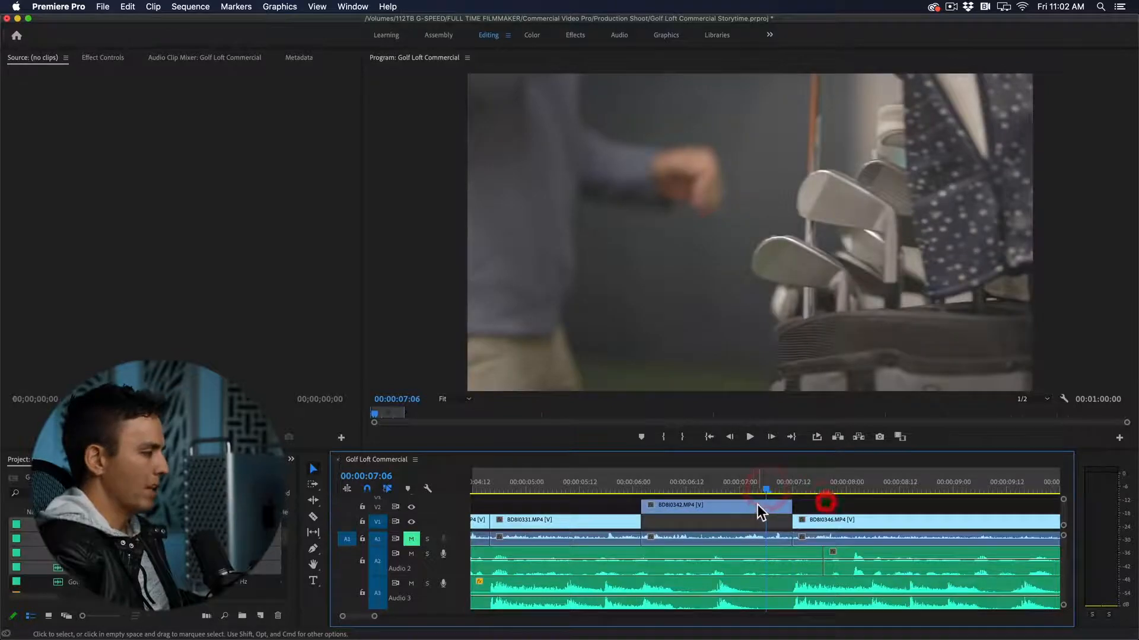
{"action": "left_click", "coordinate": [758, 505]}
{"action": "left_click", "coordinate": [104, 58]}
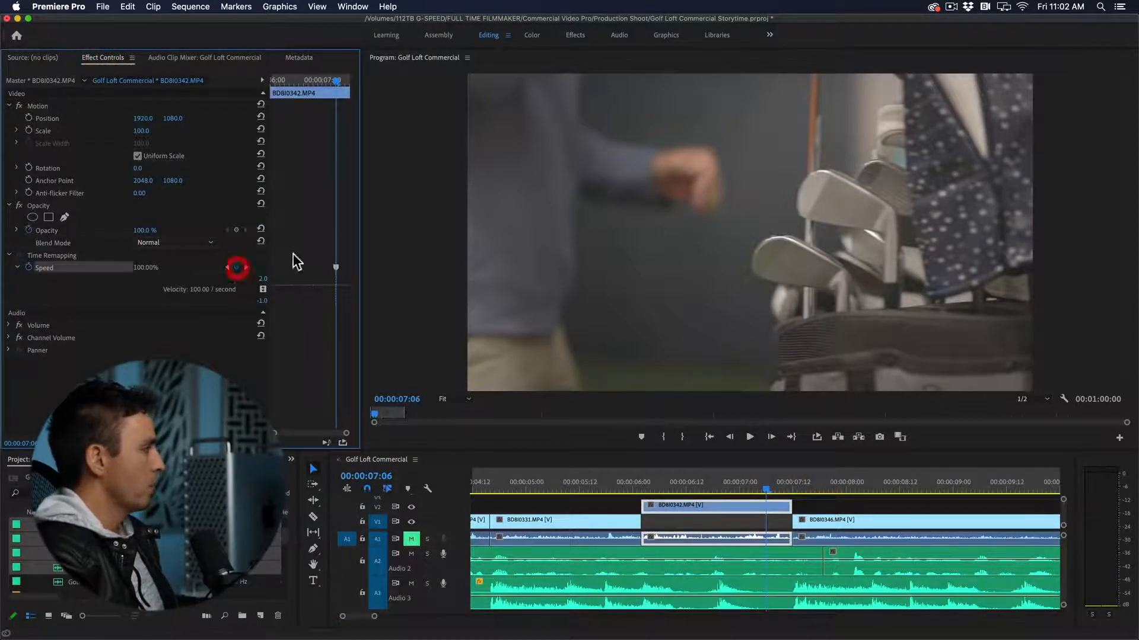
Step: Extend the end of BD8I0342.MP4, raise its speed after the keyframe to 250% with a gradual ramp, and play the transition
{"action": "left_click_drag", "start_coordinate": [792, 506], "coordinate": [897, 505]}
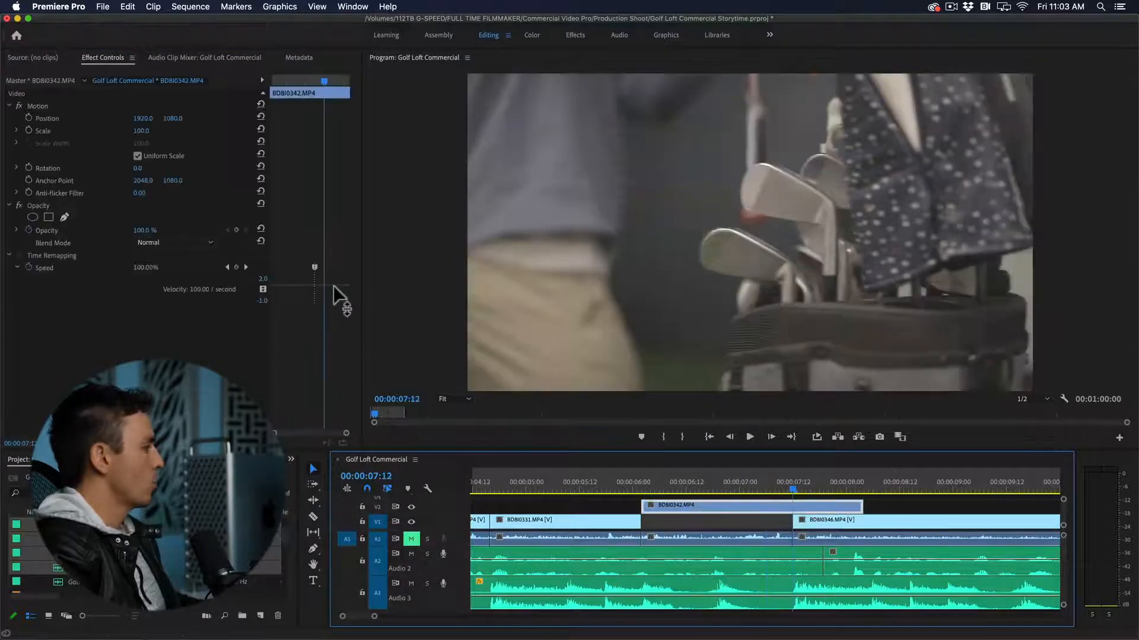
{"action": "mouse_move", "coordinate": [334, 285]}
{"action": "left_mouse_down"}
{"action": "mouse_move", "coordinate": [330, 272]}
{"action": "mouse_move", "coordinate": [344, 276]}
{"action": "left_mouse_up"}
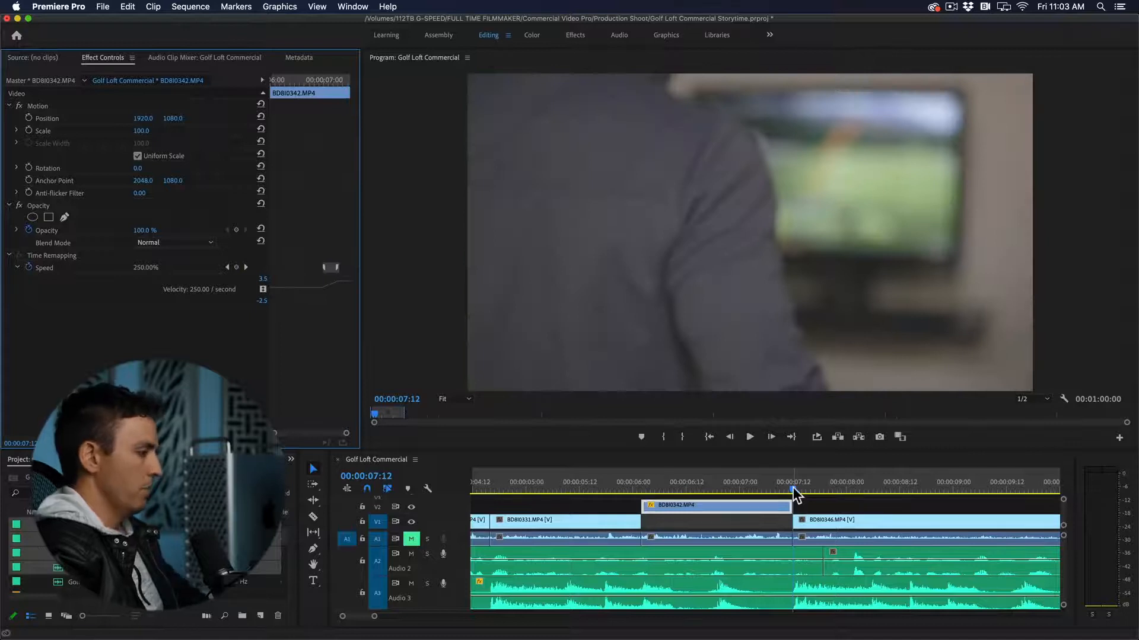
{"action": "left_click", "coordinate": [792, 488]}
{"action": "key", "text": "="}
{"action": "key", "text": "="}
{"action": "key", "text": "-"}
{"action": "key", "text": "-"}
{"action": "key", "text": "-"}
{"action": "mouse_move", "coordinate": [756, 484]}
{"action": "left_mouse_down"}
{"action": "mouse_move", "coordinate": [724, 484]}
{"action": "mouse_move", "coordinate": [761, 489]}
{"action": "left_mouse_up"}
{"action": "key", "text": "space"}
Step: Adjust the speed ramp of BD8I0342.MP4, cut the clip at 00:00:07:12 and delete the leftover after the cut
{"action": "left_click_drag", "start_coordinate": [338, 270], "coordinate": [332, 270]}
{"action": "left_click", "coordinate": [768, 490]}
{"action": "left_click_drag", "start_coordinate": [772, 511], "coordinate": [766, 512]}
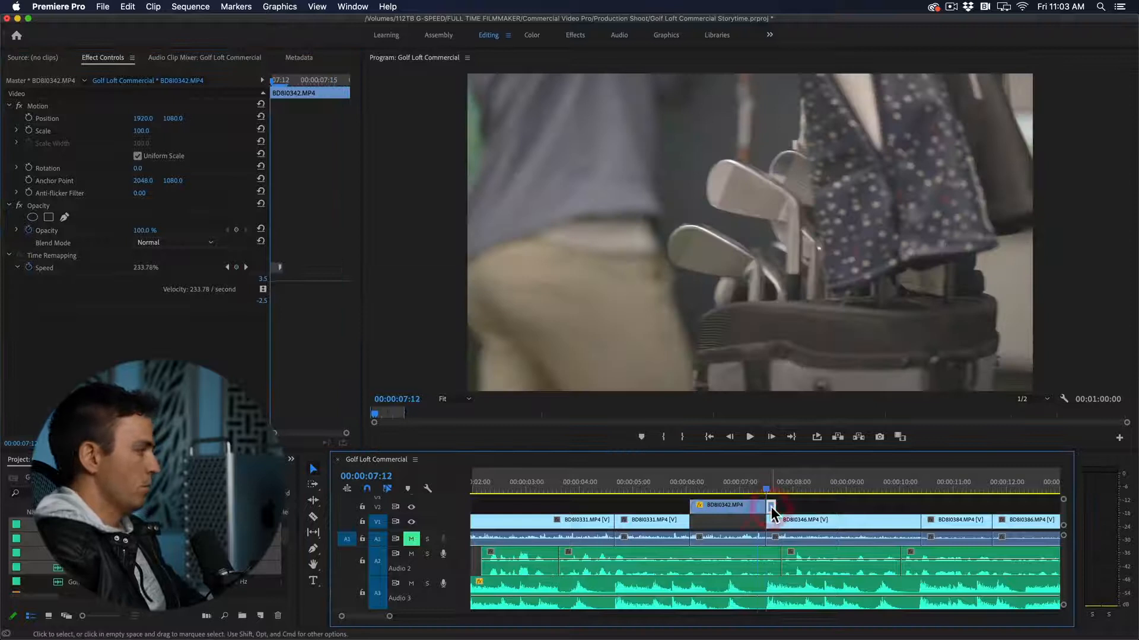
{"action": "key", "text": "equal"}
Step: Add a speed keyframe to BD8I0346.MP4 at 00:00:08:10, speed up the part before it and spread the keyframe into a gradual ramp
{"action": "left_click", "coordinate": [819, 483]}
{"action": "left_click", "coordinate": [803, 521]}
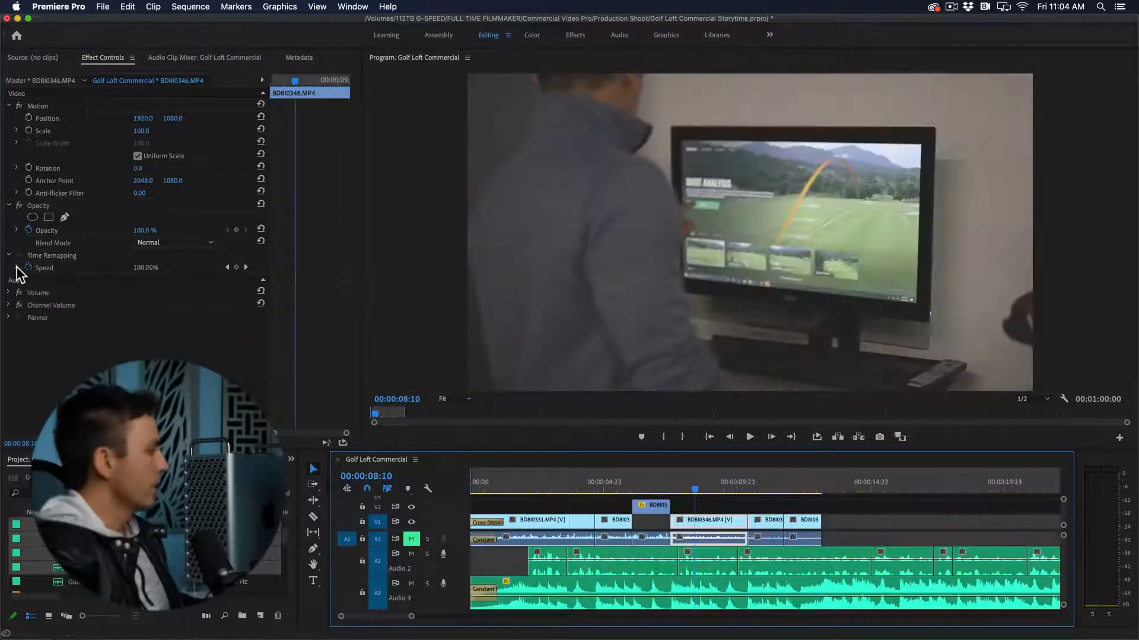
{"action": "left_click", "coordinate": [16, 268]}
{"action": "left_click", "coordinate": [236, 267]}
{"action": "left_click", "coordinate": [276, 79]}
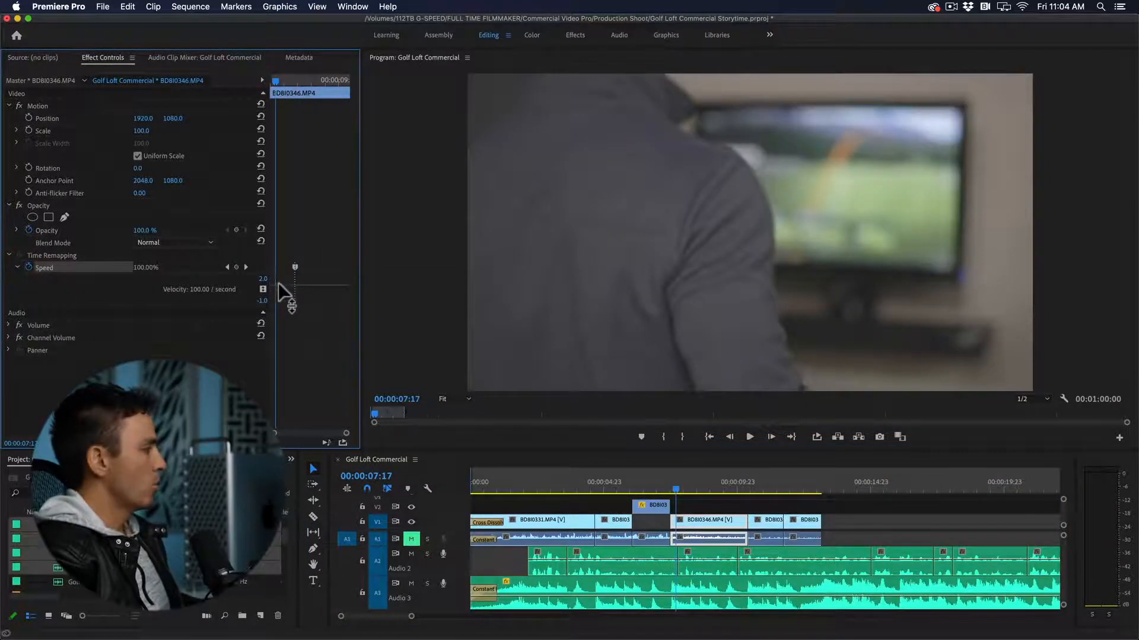
{"action": "left_click_drag", "start_coordinate": [278, 284], "coordinate": [279, 231]}
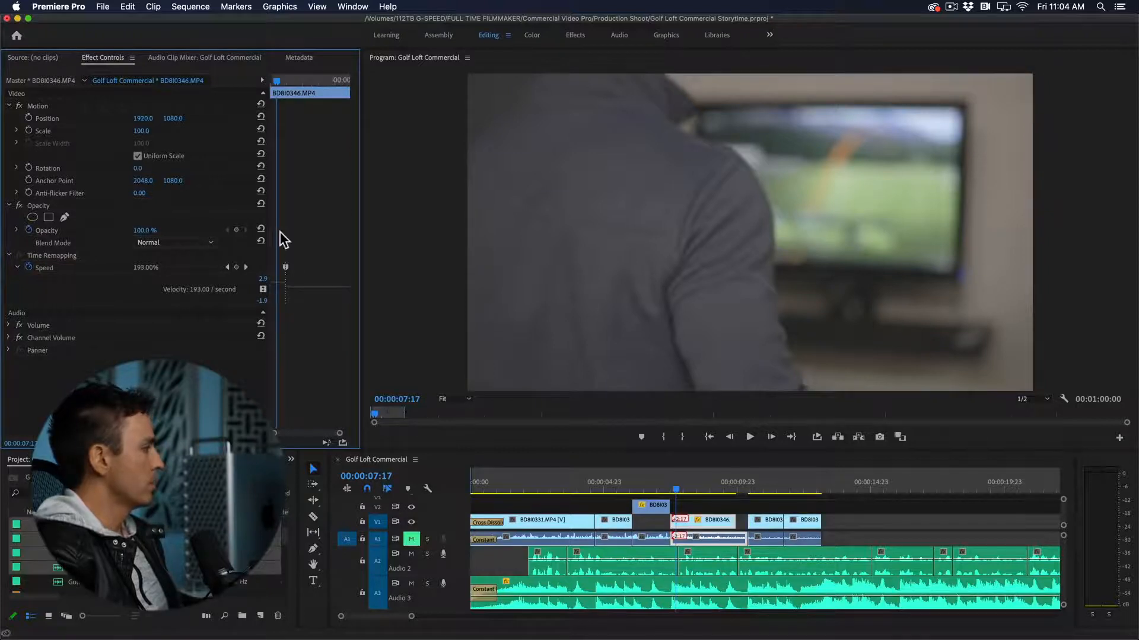
{"action": "left_click_drag", "start_coordinate": [279, 286], "coordinate": [295, 272]}
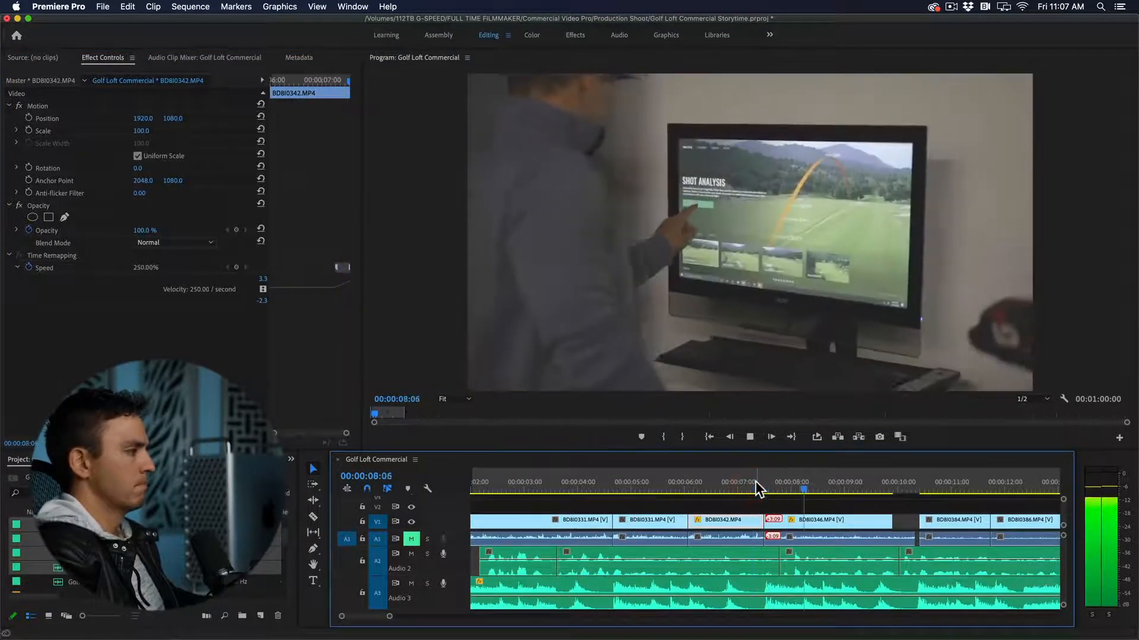
Step: Shorten BD8I0346.MP4, delete the leftover and move BD8I0384.MP4 and BD8I0386.MP4 up against its end
{"action": "left_click_drag", "start_coordinate": [950, 530], "coordinate": [872, 529]}
{"action": "left_click", "coordinate": [912, 537]}
{"action": "key", "text": "BackSpace"}
{"action": "scroll", "coordinate": [908, 534], "scroll_direction": "down", "scroll_amount": 3}
{"action": "left_click_drag", "start_coordinate": [870, 522], "coordinate": [833, 532]}
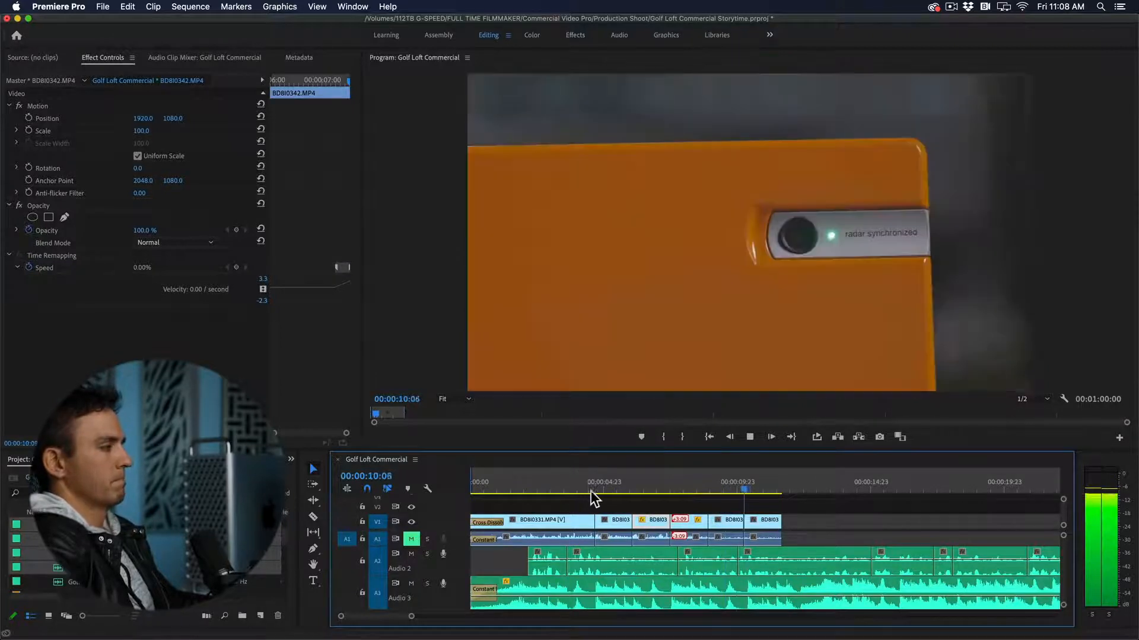
Step: Check the jump cut in BD8I0346.MP4 around 00:00:08:14 and nest the clip's pieces into one sequence
{"action": "left_click", "coordinate": [574, 487]}
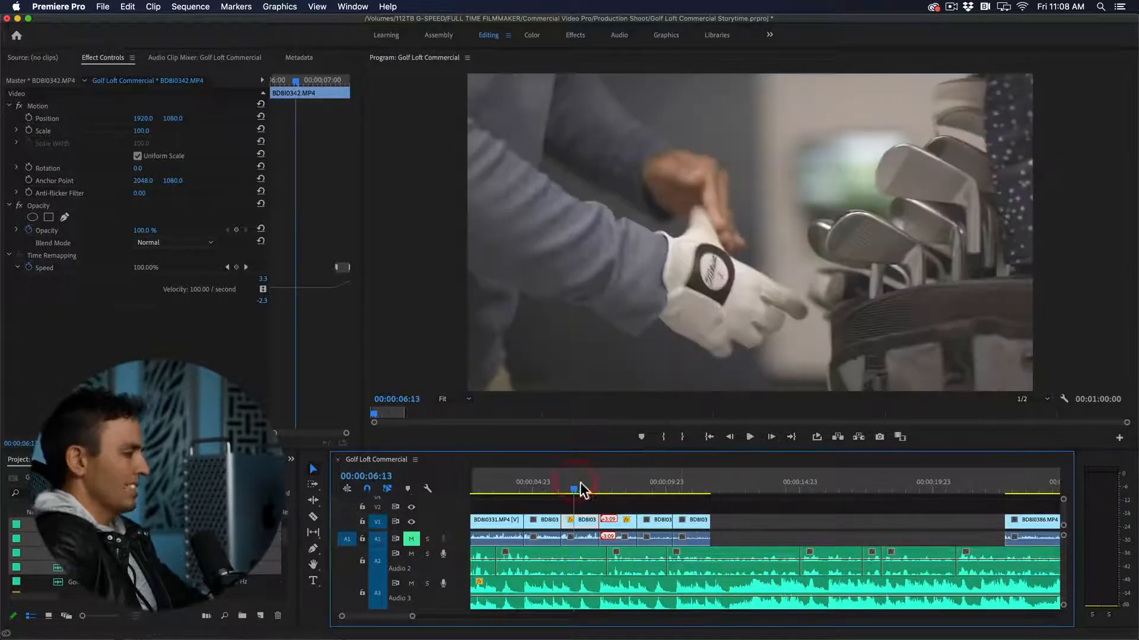
{"action": "left_click", "coordinate": [630, 484]}
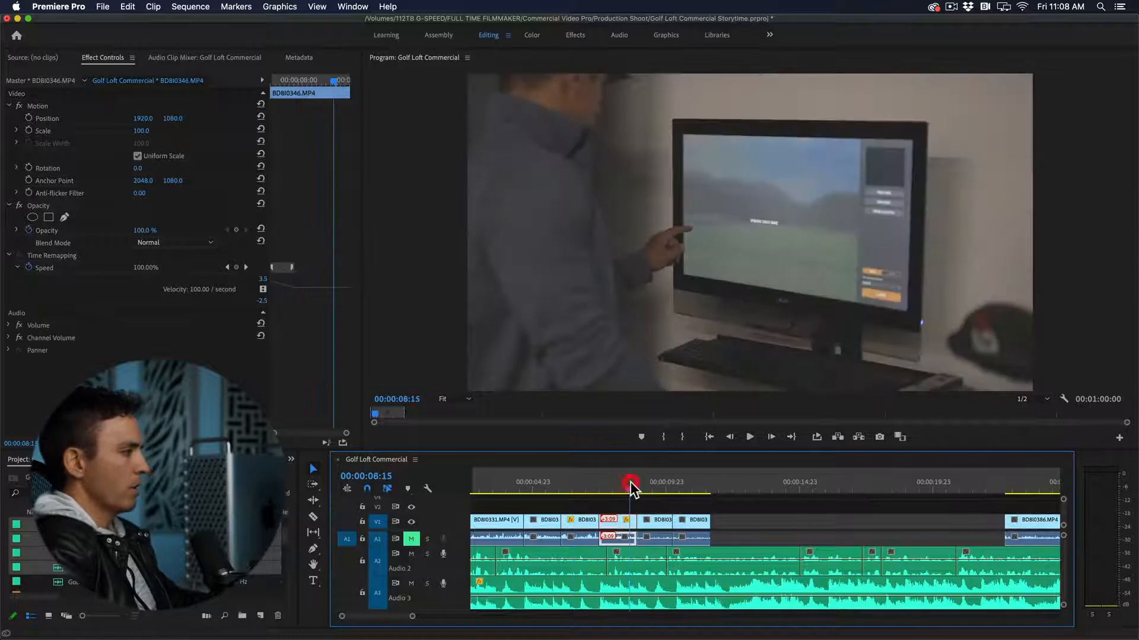
{"action": "left_click_drag", "start_coordinate": [636, 488], "coordinate": [630, 489]}
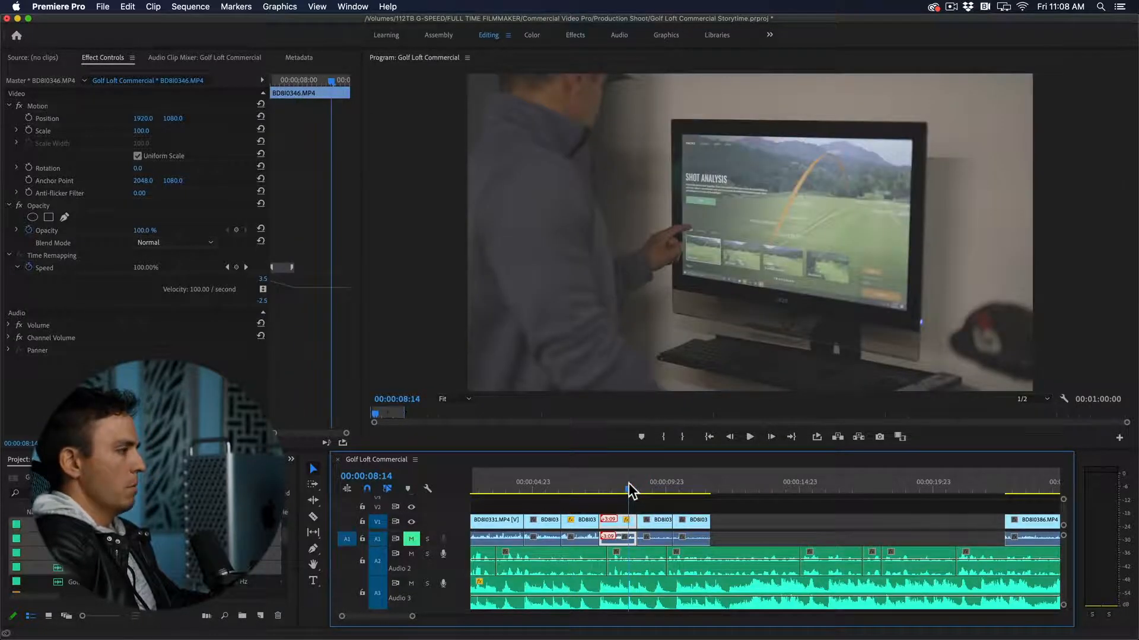
{"action": "key", "text": "equal"}
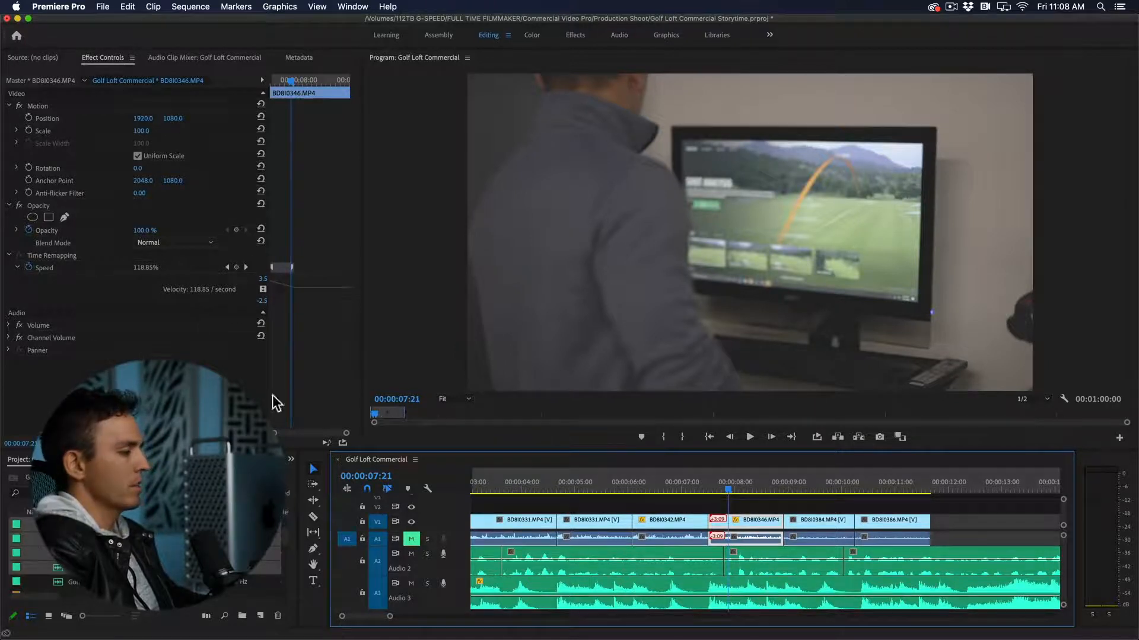
{"action": "left_click", "coordinate": [762, 520]}
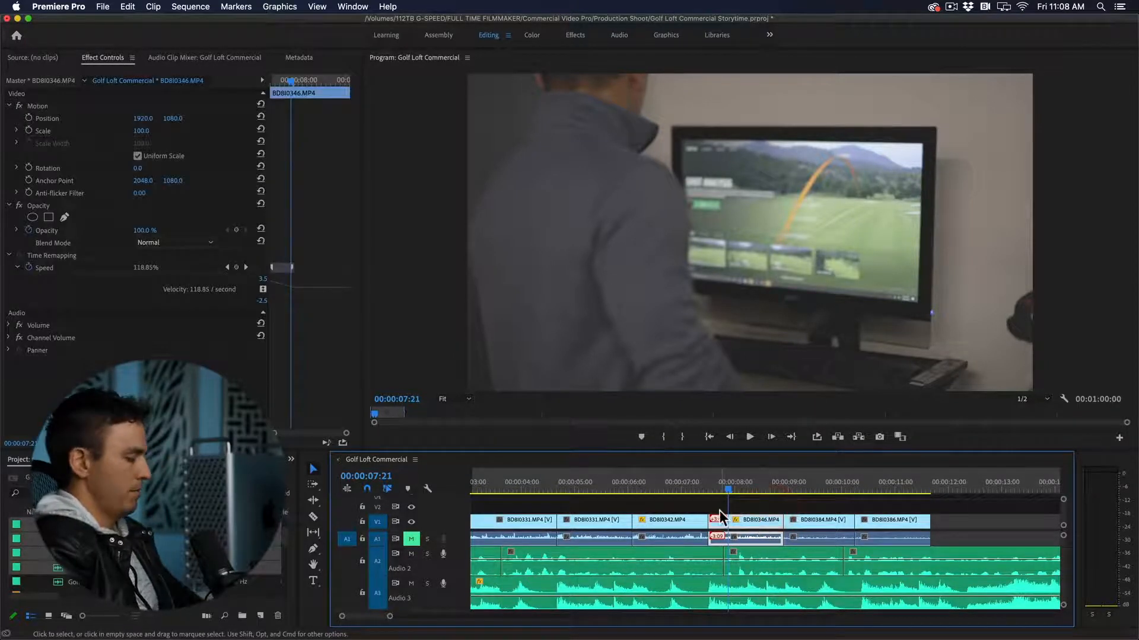
{"action": "key", "text": "n"}
{"action": "key", "text": "Return"}
Step: Enable Position and Scale keyframing on the nested clip and move both first keyframes to the clip's start
{"action": "left_click", "coordinate": [737, 489]}
{"action": "left_click", "coordinate": [742, 521]}
{"action": "left_click", "coordinate": [28, 118]}
{"action": "left_click", "coordinate": [29, 130]}
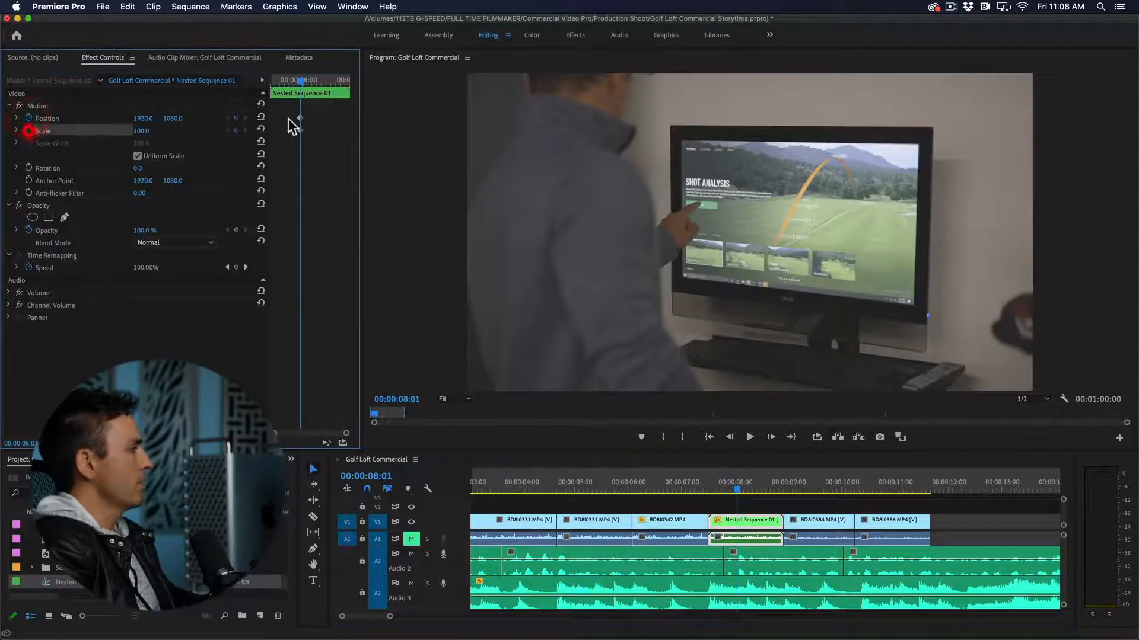
{"action": "left_click_drag", "start_coordinate": [296, 130], "coordinate": [259, 131]}
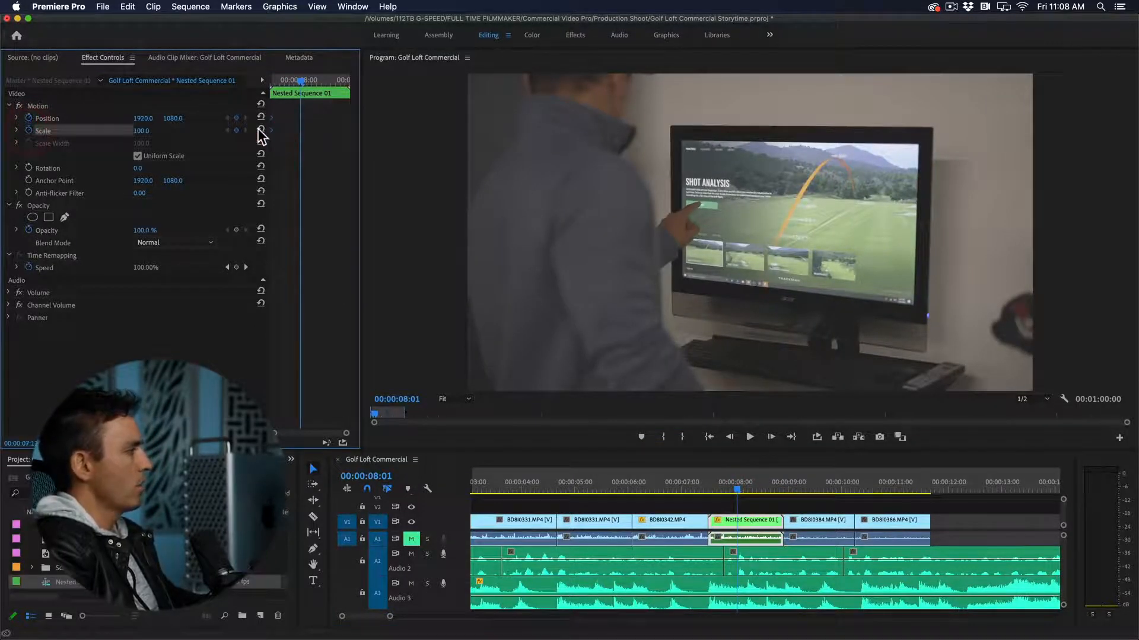
Step: Set the nested clip's scale to 130, move that keyframe to the clip's end and play the zoom-in
{"action": "left_click_drag", "start_coordinate": [142, 131], "coordinate": [152, 130]}
{"action": "left_click_drag", "start_coordinate": [301, 130], "coordinate": [368, 130]}
{"action": "left_click_drag", "start_coordinate": [301, 81], "coordinate": [241, 83]}
{"action": "key", "text": "space"}
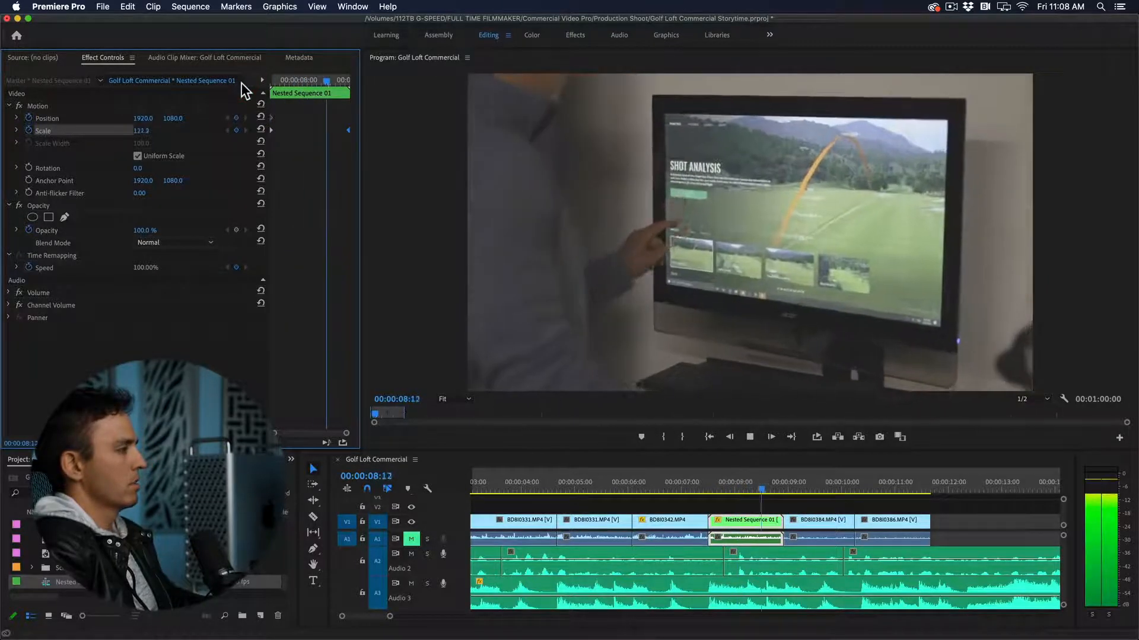
{"action": "key", "text": "space"}
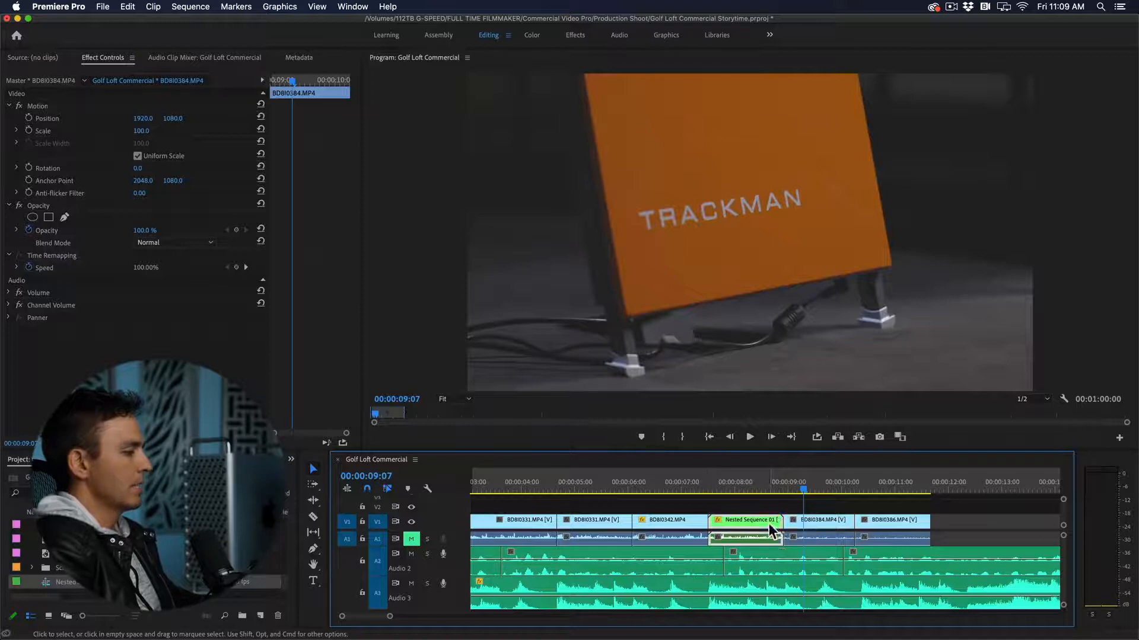
Step: Paste the nested clip's Motion attributes onto BD8I0384.MP4 and BD8I0386.MP4, with Scale Attribute Times off
{"action": "key", "text": "super+c"}
{"action": "left_click", "coordinate": [814, 525]}
{"action": "key", "text": "alt+super+v"}
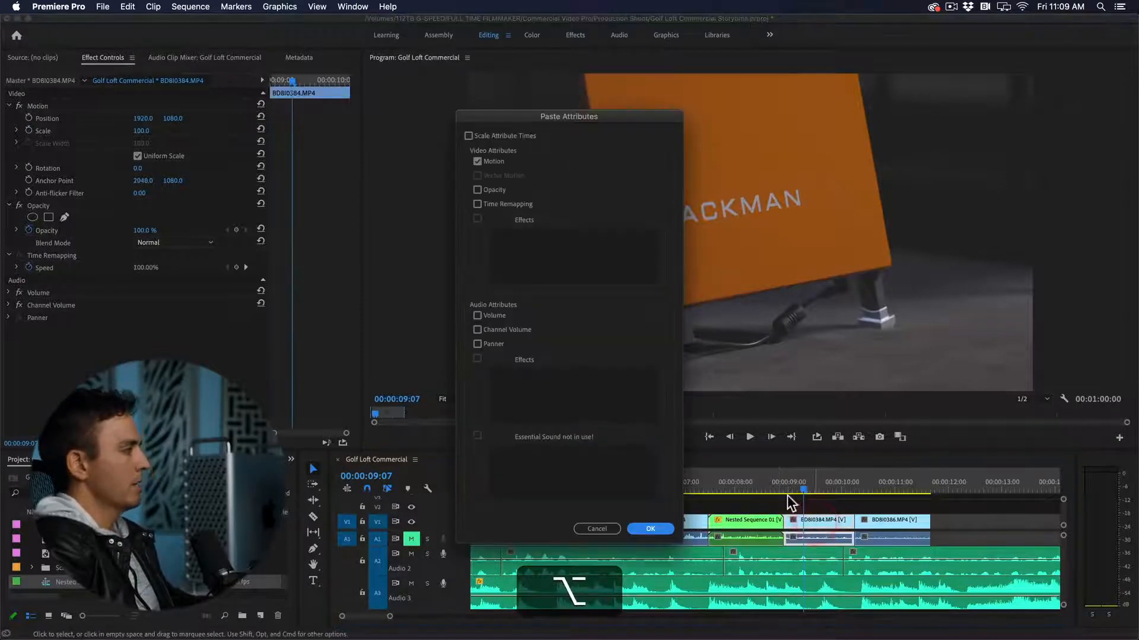
{"action": "left_click", "coordinate": [650, 529]}
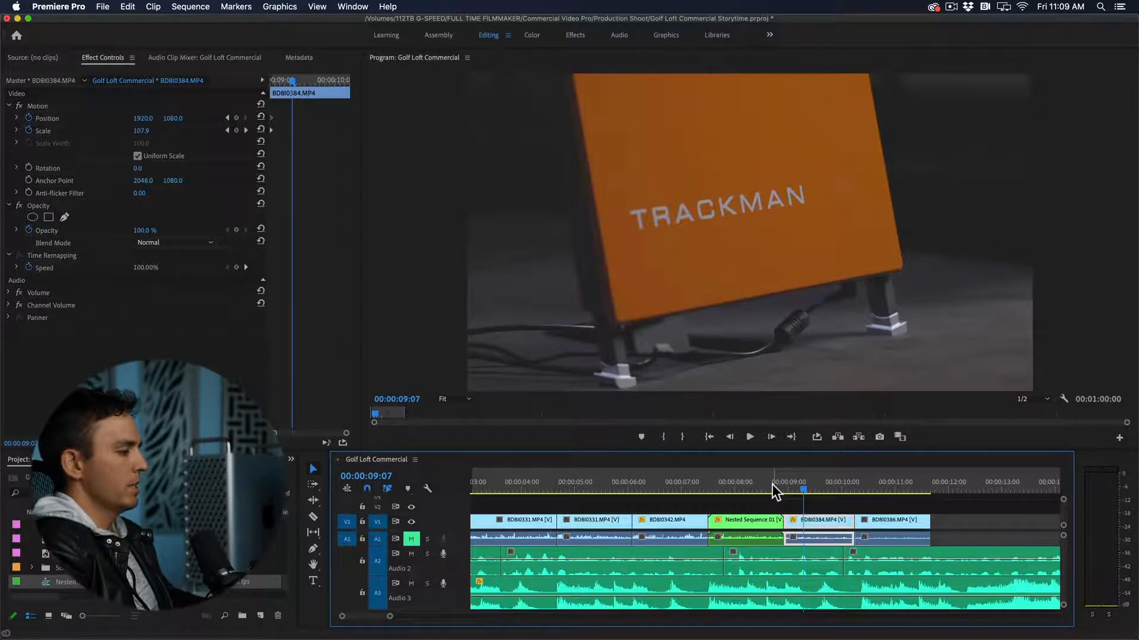
{"action": "left_click", "coordinate": [881, 491]}
{"action": "key", "text": "alt+super+v"}
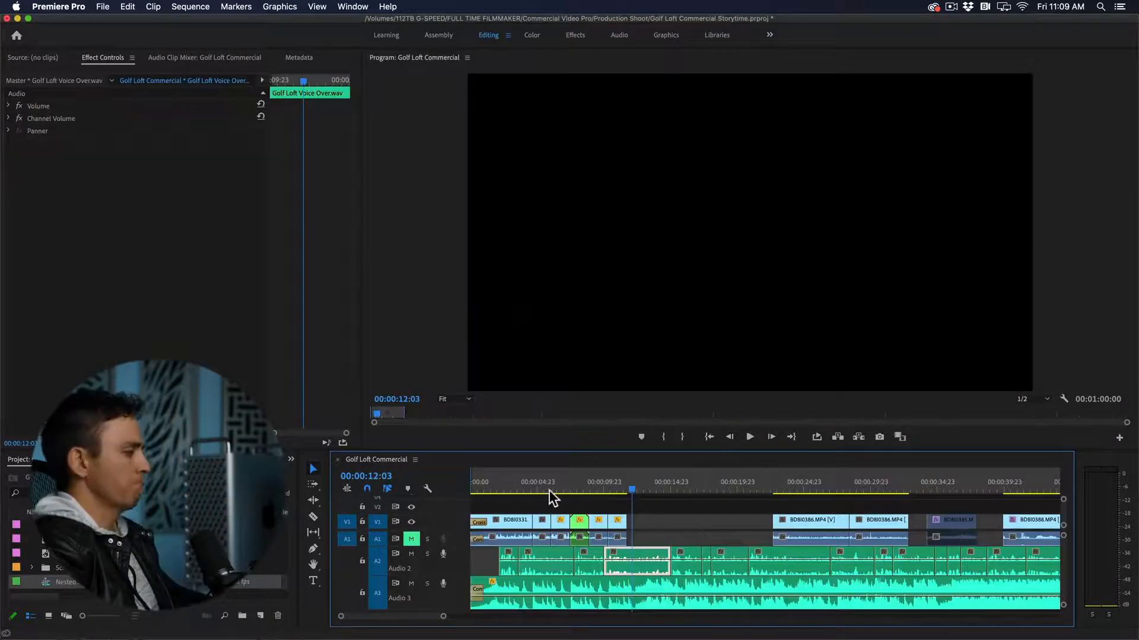
Step: Place the BD8I0388.MP4 piece from around 00:00:51:03 on track V2 directly above BD8I0384.MP4, and play the edit
{"action": "left_click_drag", "start_coordinate": [599, 486], "coordinate": [581, 484]}
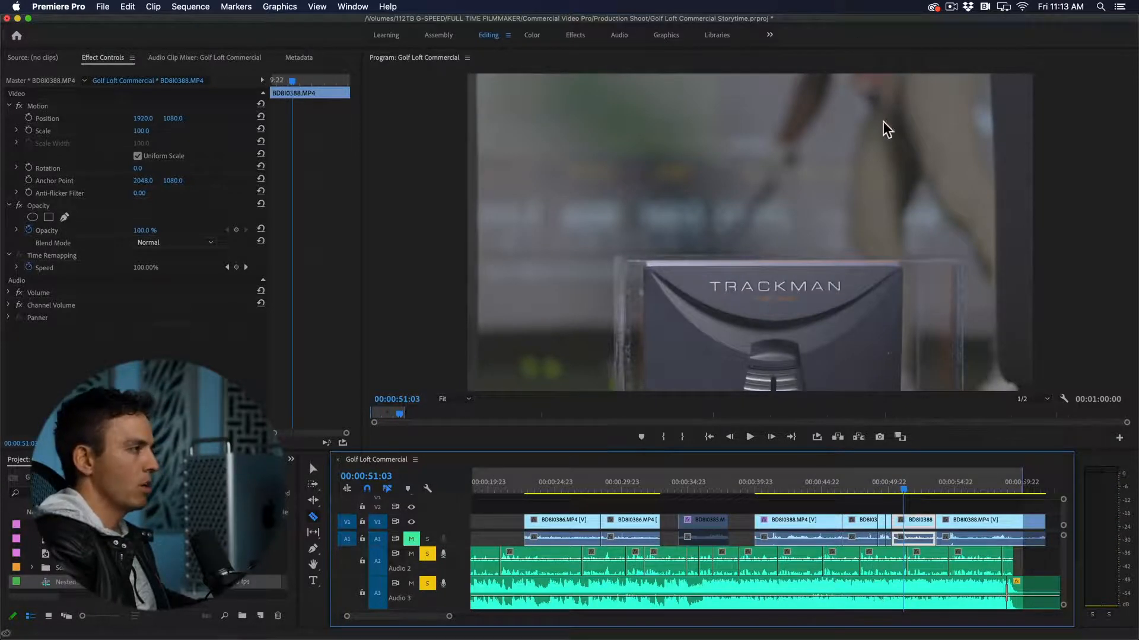
{"action": "left_click", "coordinate": [905, 489]}
{"action": "key", "text": "v"}
{"action": "left_click", "coordinate": [897, 523]}
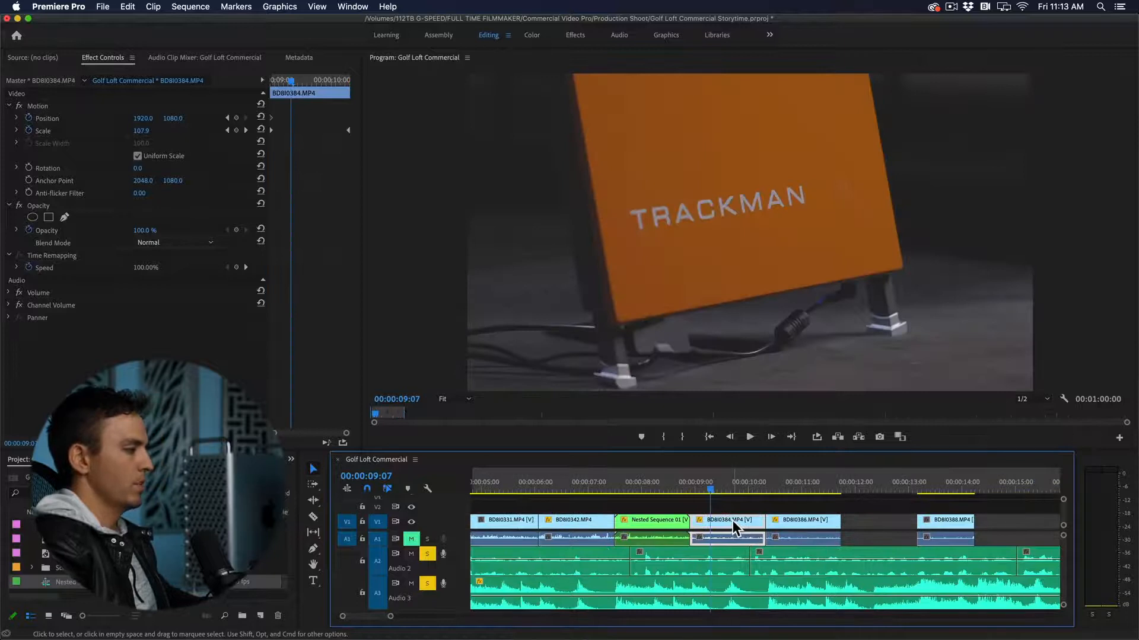
{"action": "left_click_drag", "start_coordinate": [924, 522], "coordinate": [644, 495]}
{"action": "left_click", "coordinate": [652, 526]}
{"action": "left_click", "coordinate": [784, 505]}
{"action": "key", "text": "space"}
{"action": "key", "text": "backslash"}
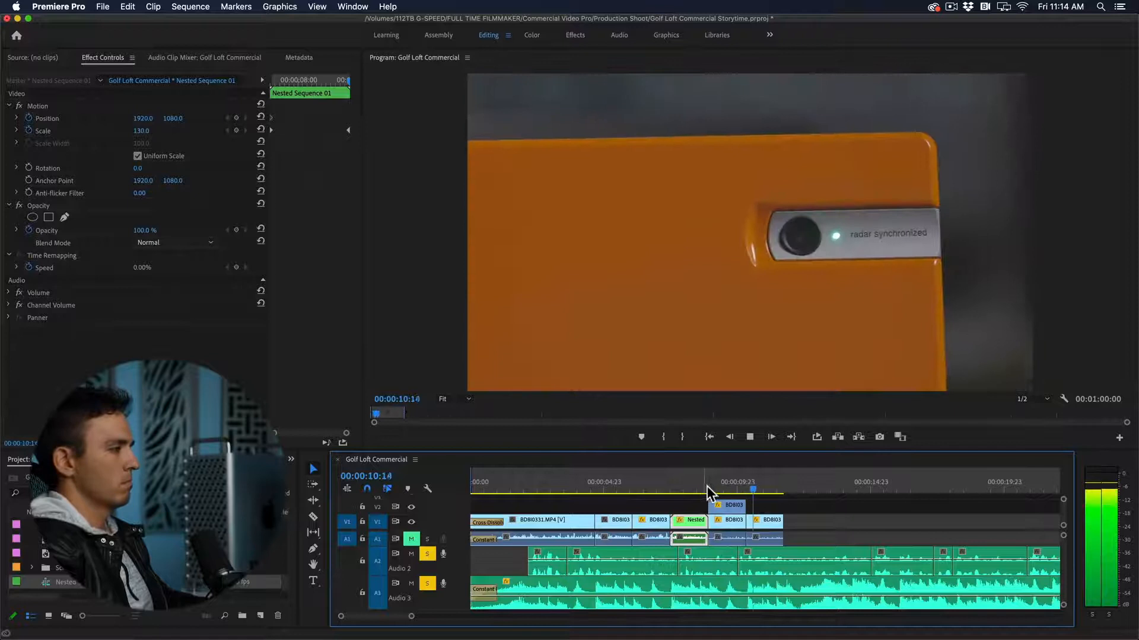
{"action": "key", "text": "space"}
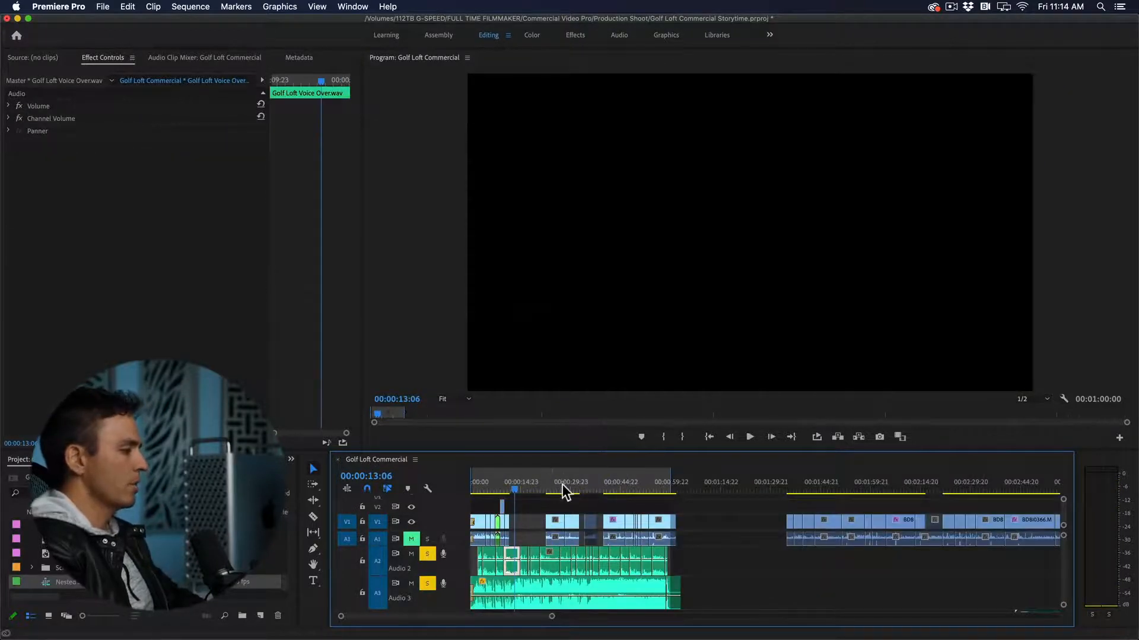
Step: Place BD8I0351.MP4 on track V1 directly after BD8I0386.MP4 and play the cut from 00:00:11:05
{"action": "left_click", "coordinate": [742, 521]}
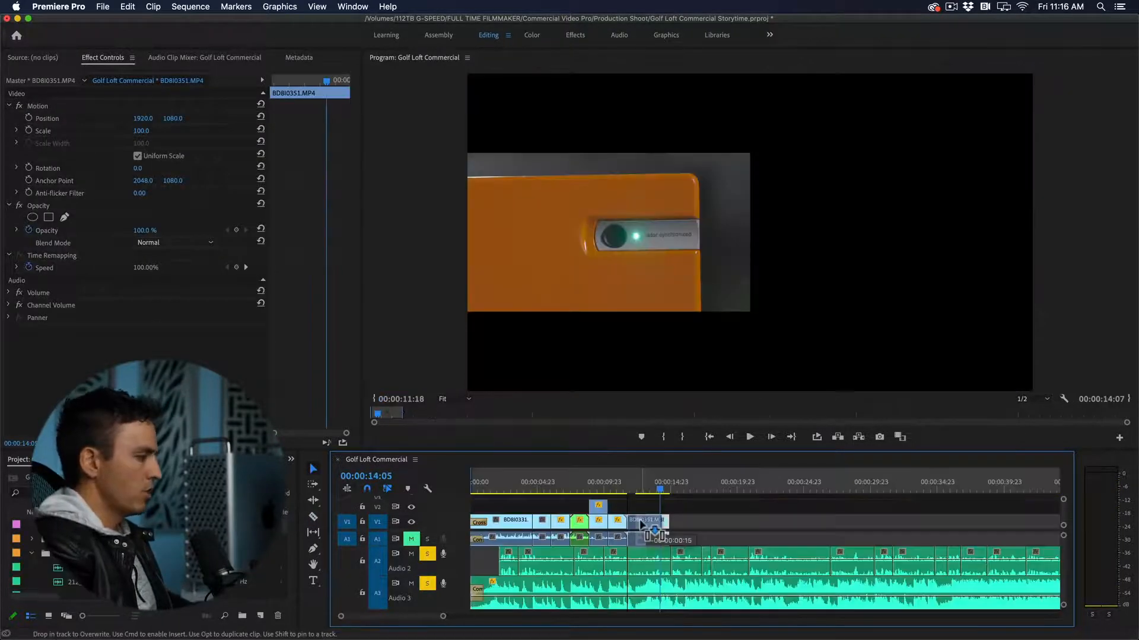
{"action": "left_click", "coordinate": [639, 520]}
{"action": "left_click", "coordinate": [620, 482]}
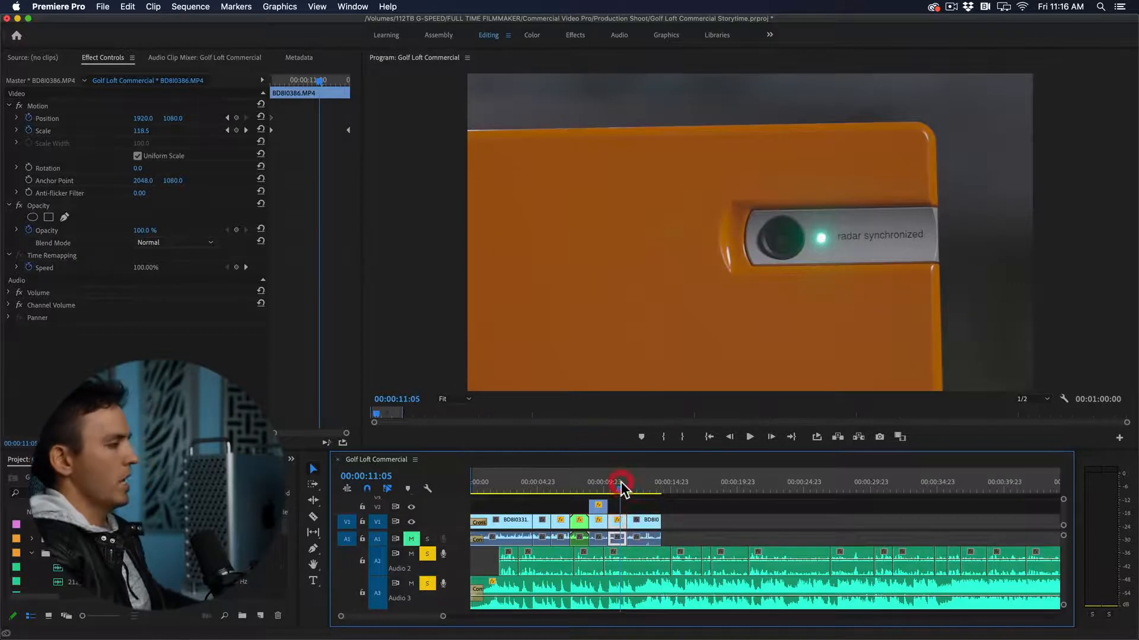
{"action": "key", "text": "space"}
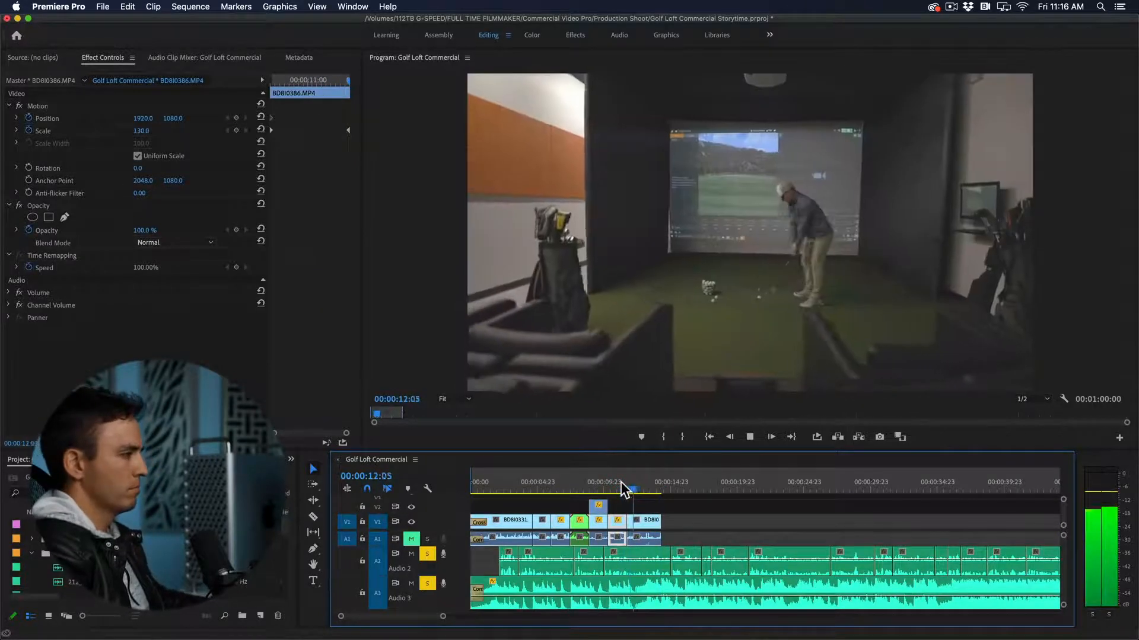
{"action": "key", "text": "space"}
Step: Layer BD8I0372.MP4 at 200% speed on track V2 above BD8I0351.MP4 and play the two shots together
{"action": "key", "text": "="}
{"action": "key", "text": "="}
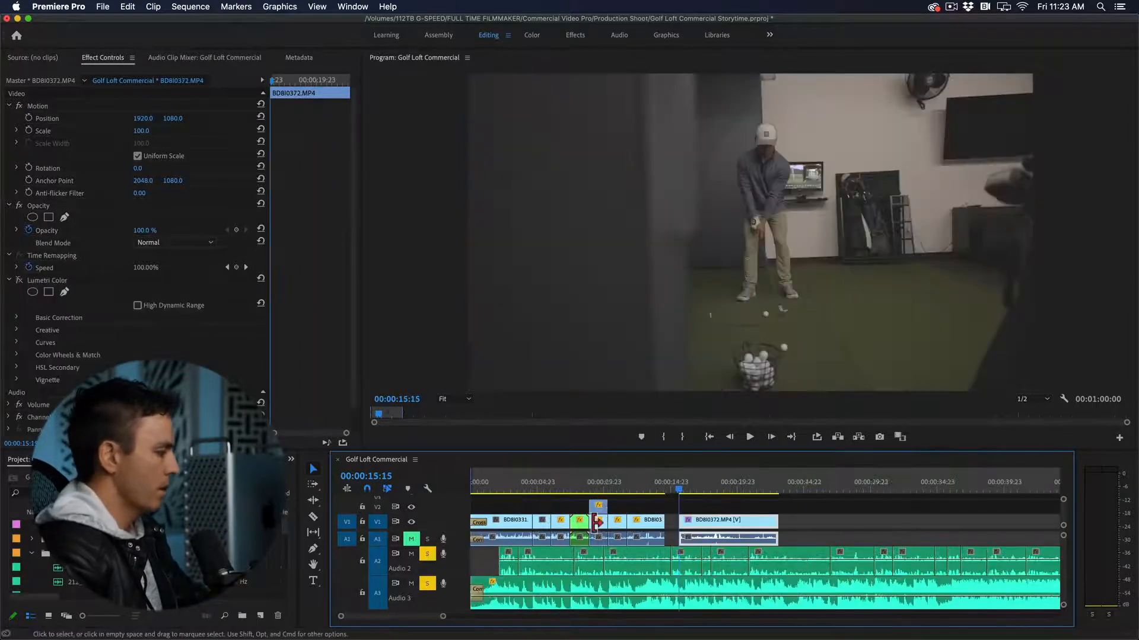
{"action": "left_click", "coordinate": [773, 541]}
{"action": "left_click", "coordinate": [660, 484]}
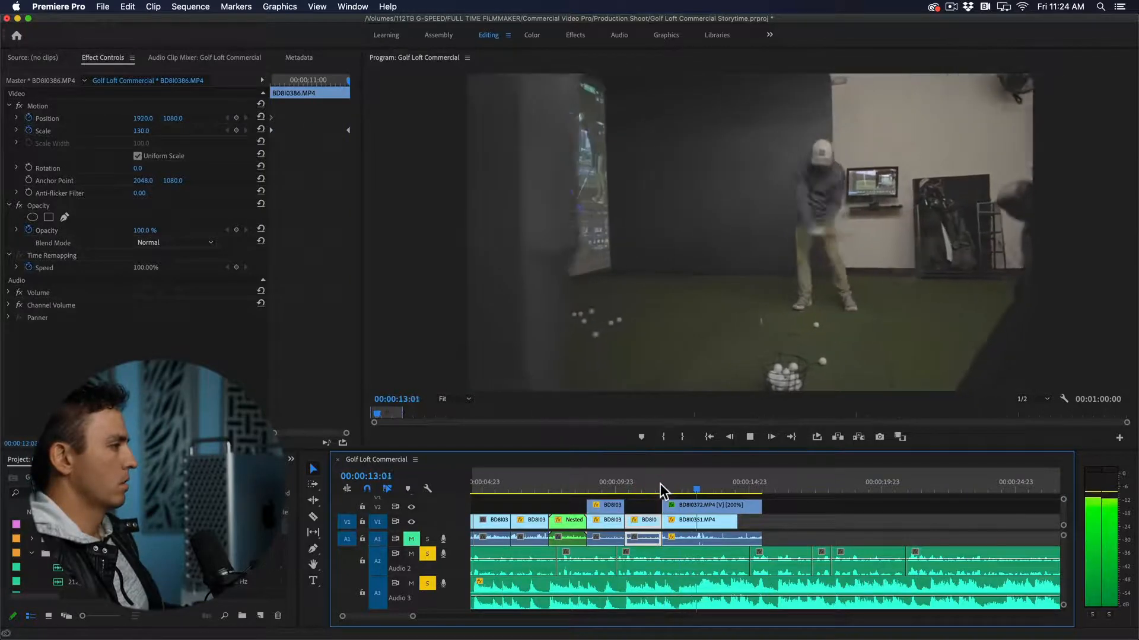
{"action": "left_click", "coordinate": [657, 504]}
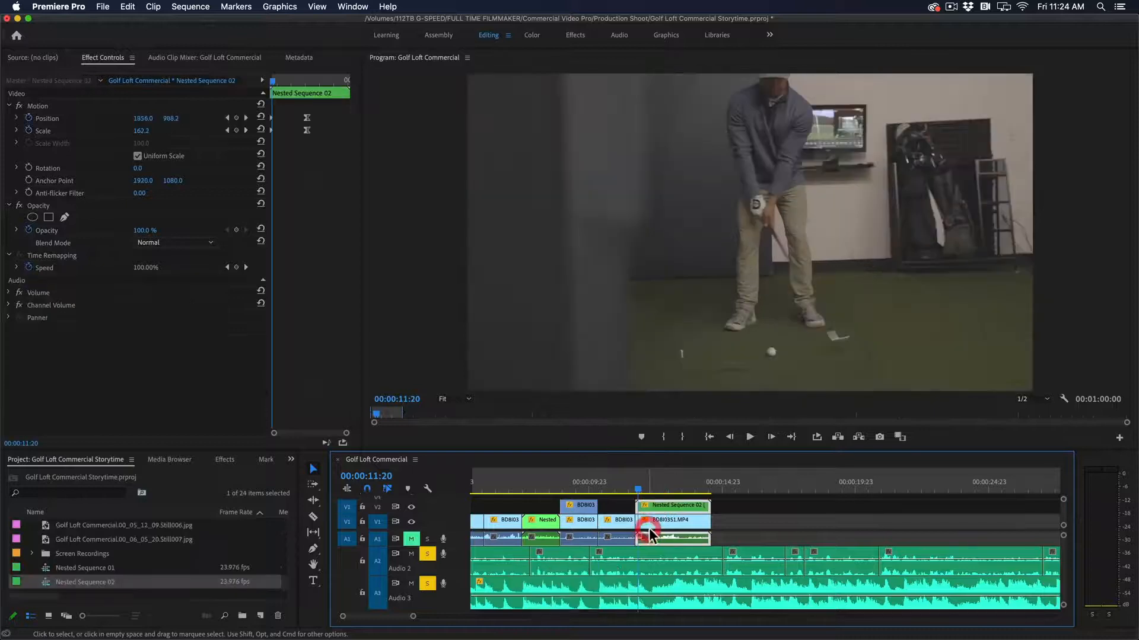
{"action": "key", "text": "space"}
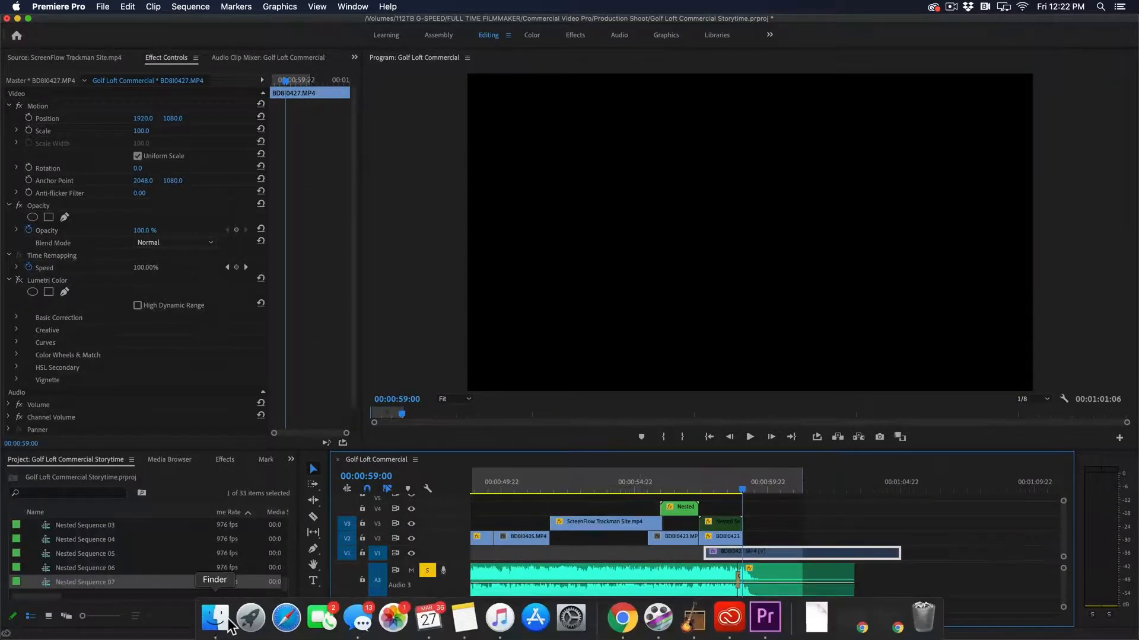
Step: Bring WIDE-BLACK.png from Finder into the sequence on track V4 at about 00:00:59:00, and move the playhead onto it
{"action": "left_click", "coordinate": [228, 626]}
{"action": "left_click", "coordinate": [983, 90]}
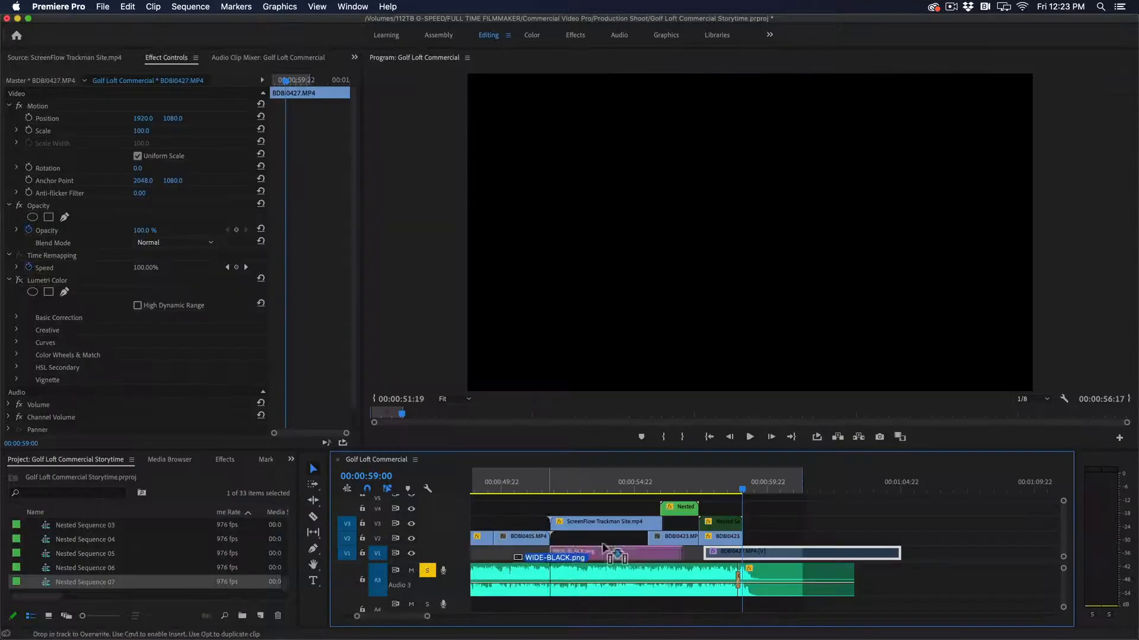
{"action": "left_click_drag", "start_coordinate": [533, 422], "coordinate": [745, 510]}
{"action": "left_click", "coordinate": [752, 486]}
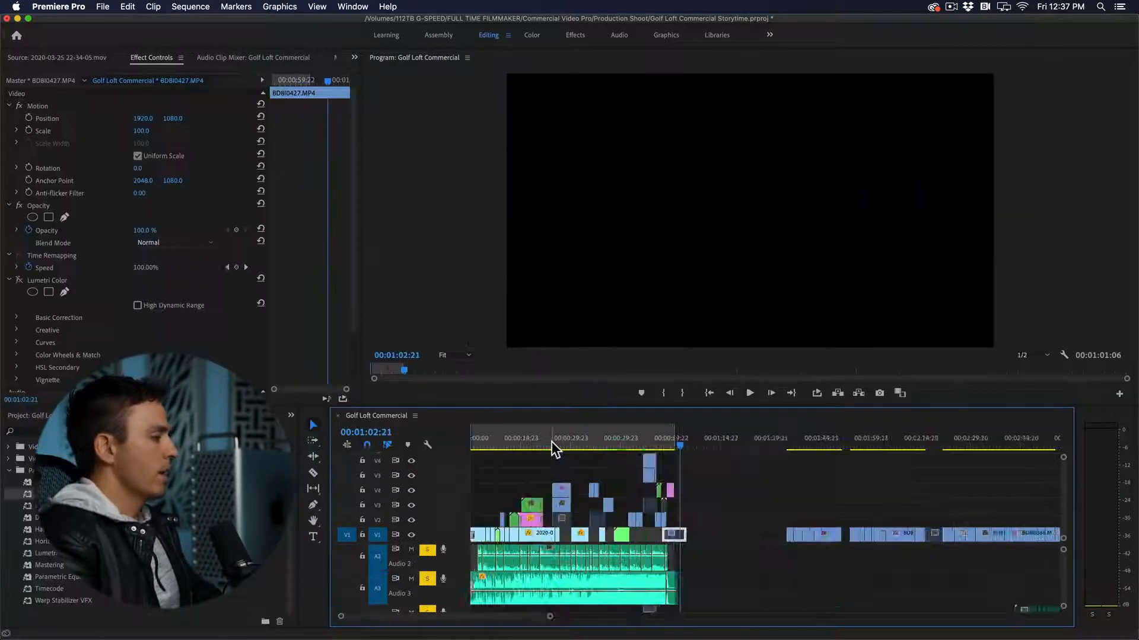
{"action": "scroll", "coordinate": [550, 442], "scroll_direction": "down", "scroll_amount": 2}
{"action": "scroll", "coordinate": [564, 446], "scroll_direction": "up", "scroll_amount": 4}
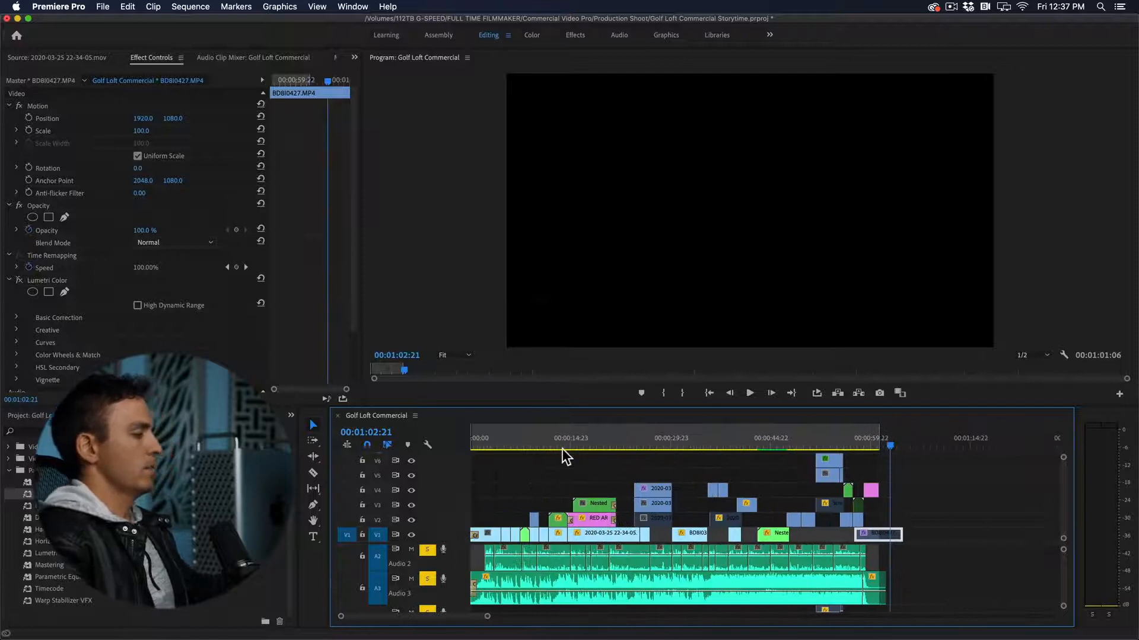